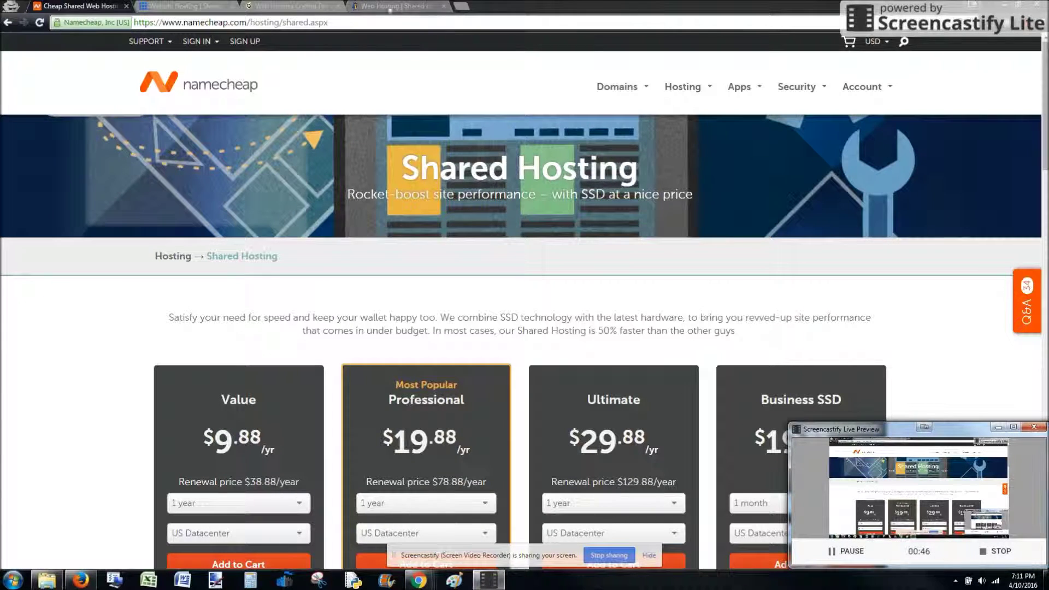
# Step: Go to HostGator's home page by removing the shared path from the address
pyautogui.moveTo(206, 256); pyautogui.dragTo(278, 256)
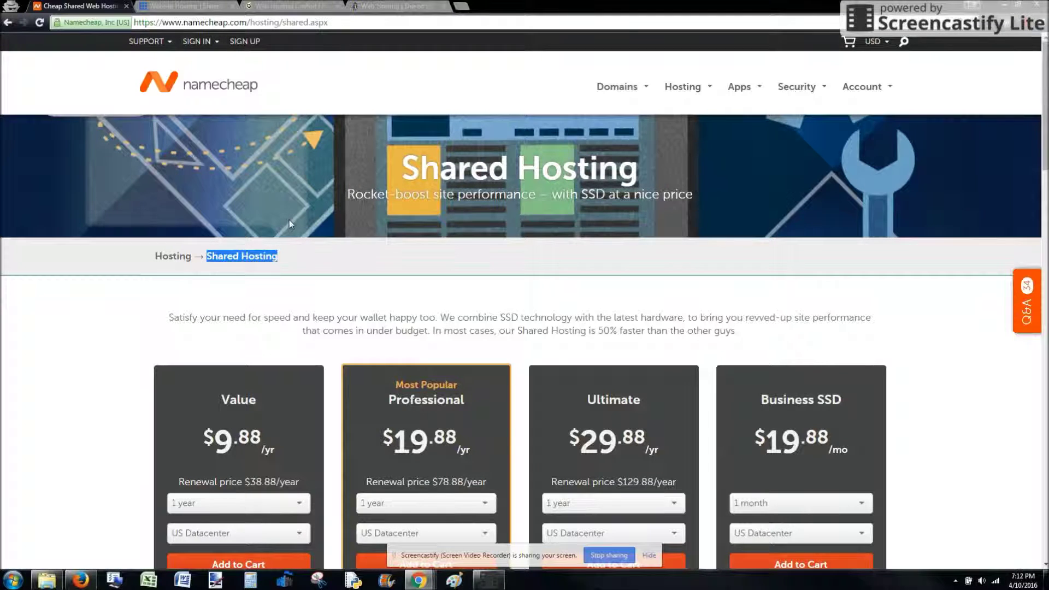
pyautogui.click(402, 6)
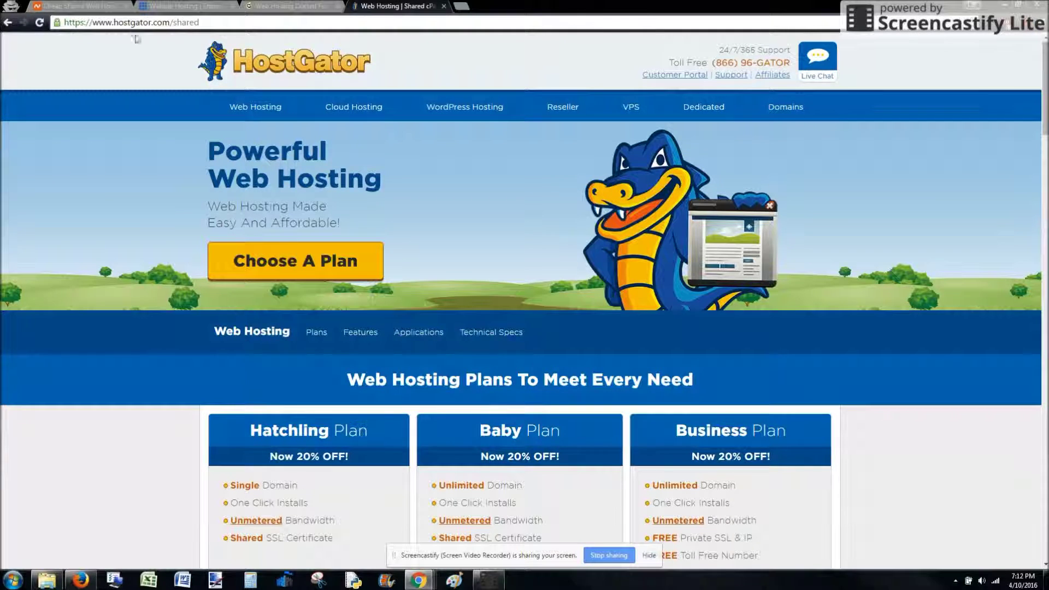
pyautogui.moveTo(174, 22); pyautogui.dragTo(305, 25)
pyautogui.press('BackSpace')
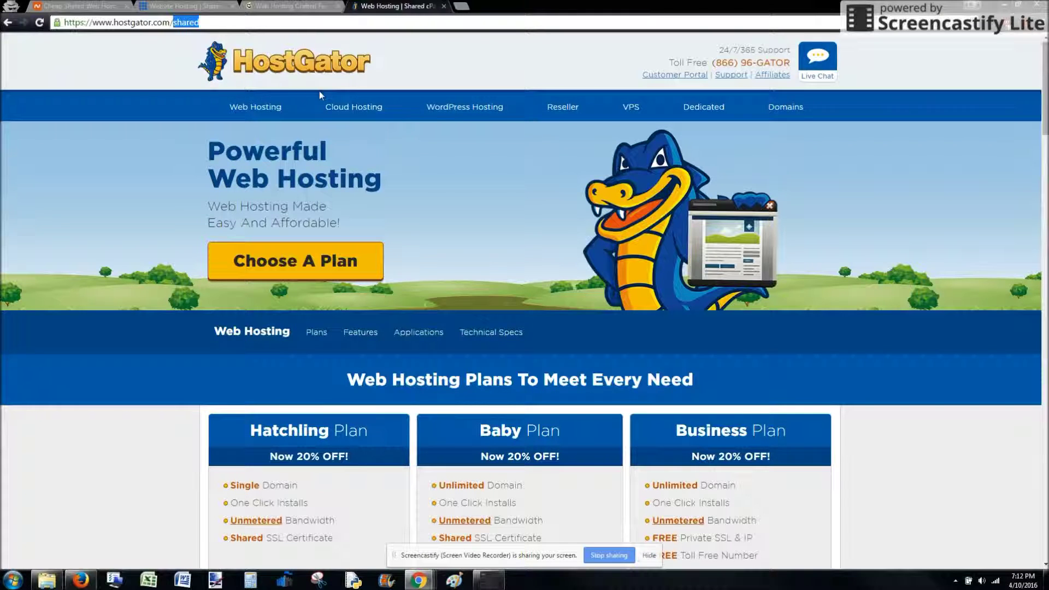
pyautogui.press('Return')
# Step: Review HostGator's hosting plans and the Hatchling plan's term prices, then switch to SiteGround
pyautogui.click(192, 23)
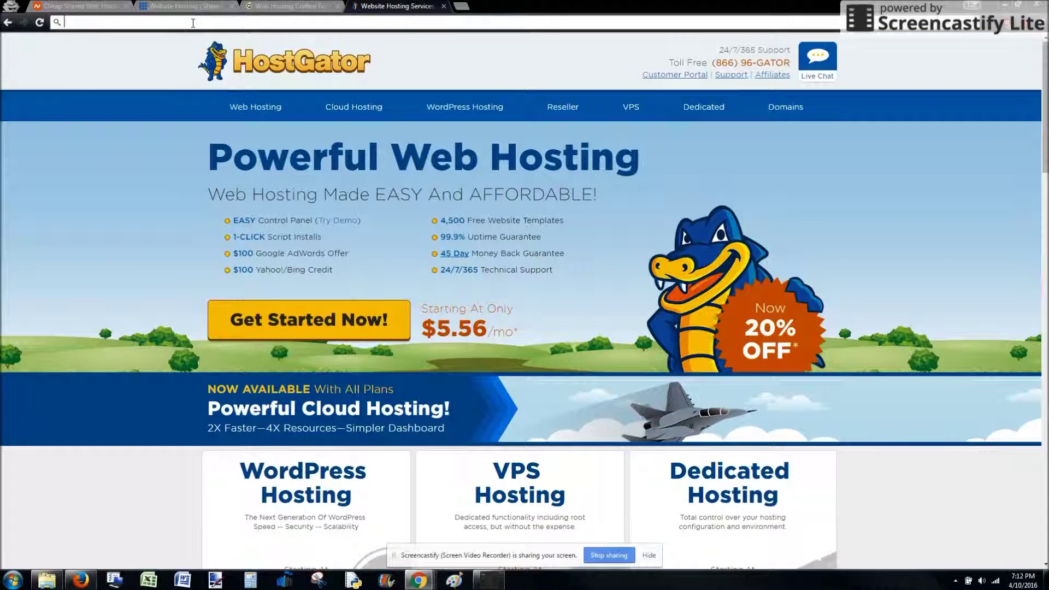
pyautogui.click(259, 107)
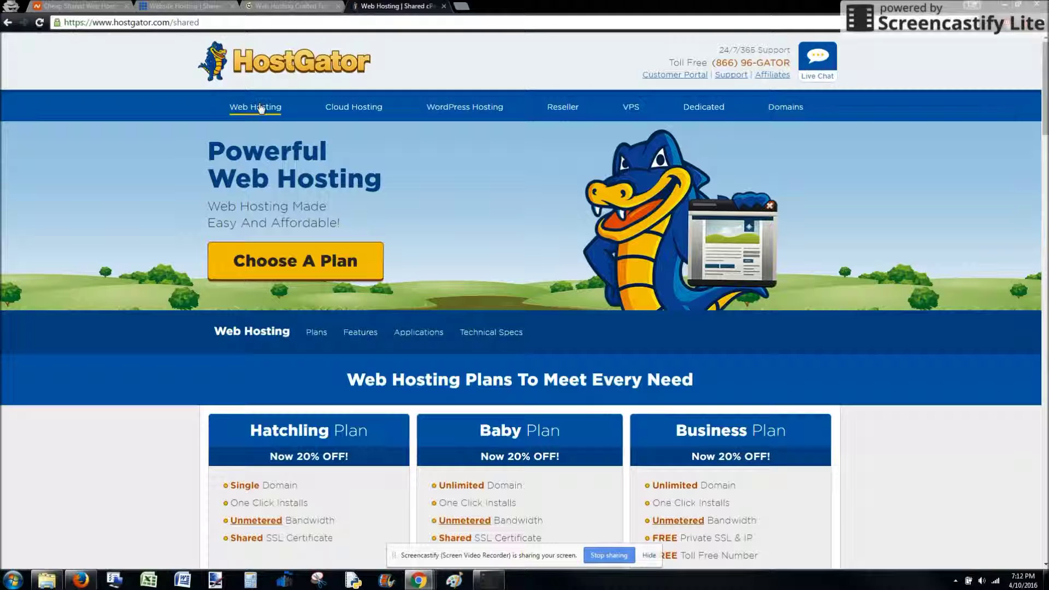
pyautogui.click(276, 257)
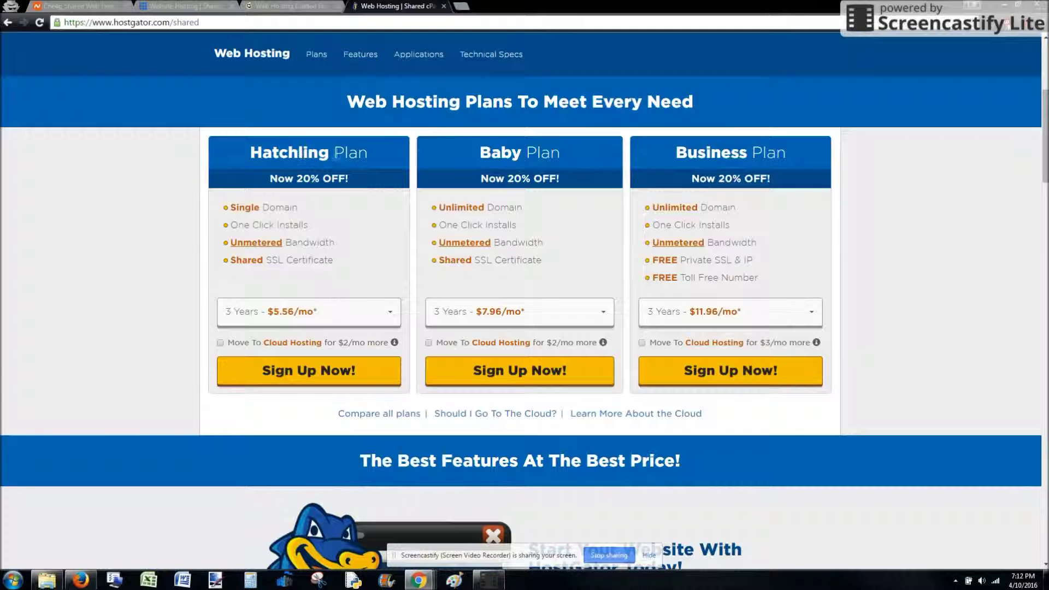
pyautogui.click(333, 313)
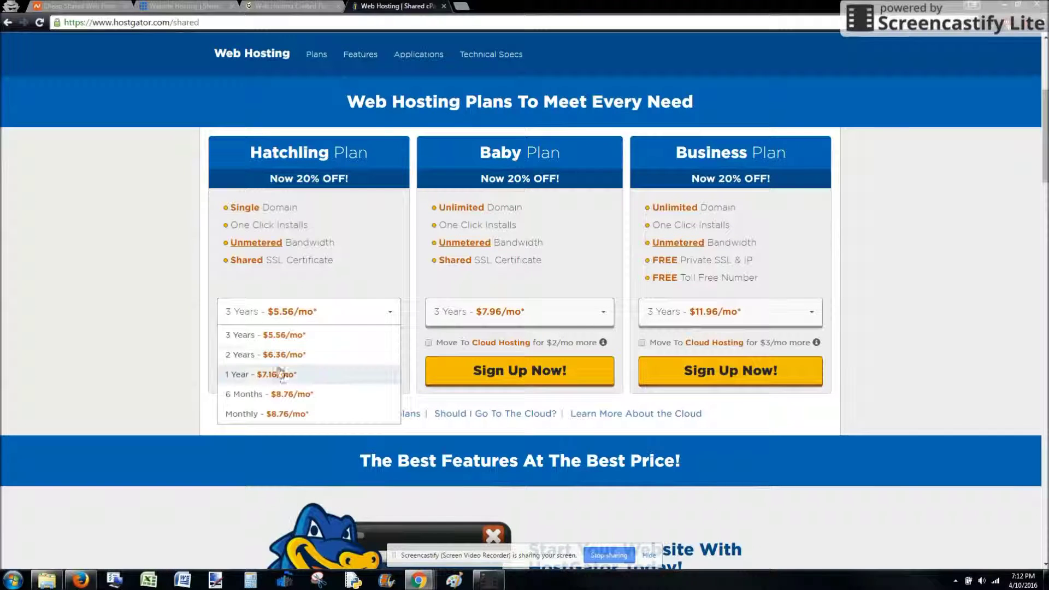
pyautogui.click(294, 6)
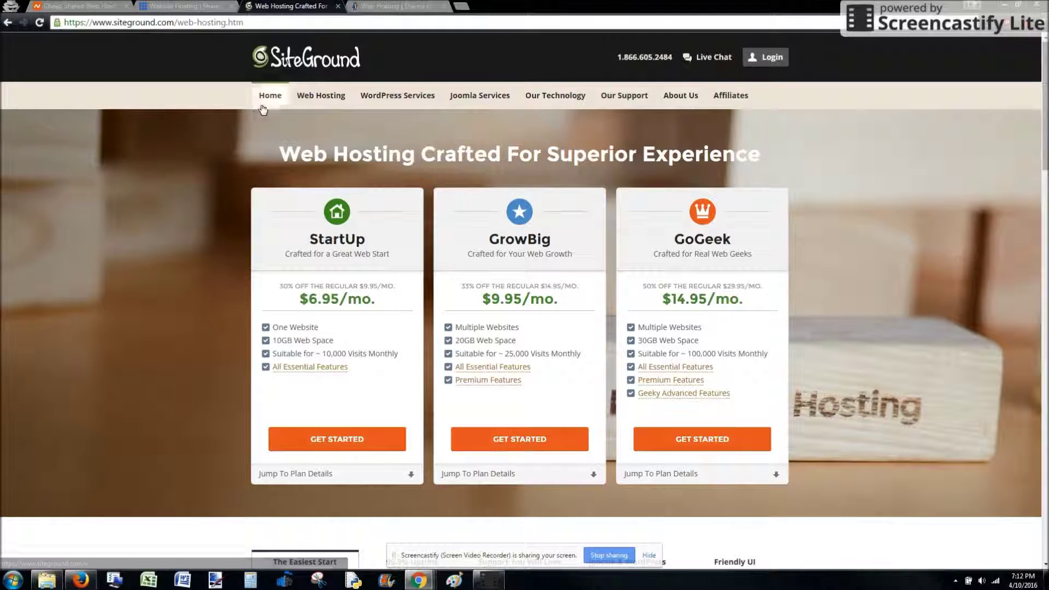
# Step: Compare SiteGround's StartUp, GrowBig and GoGeek prices ($6.95, $9.95, $14.95), then go to Bluehost
pyautogui.moveTo(319, 102)
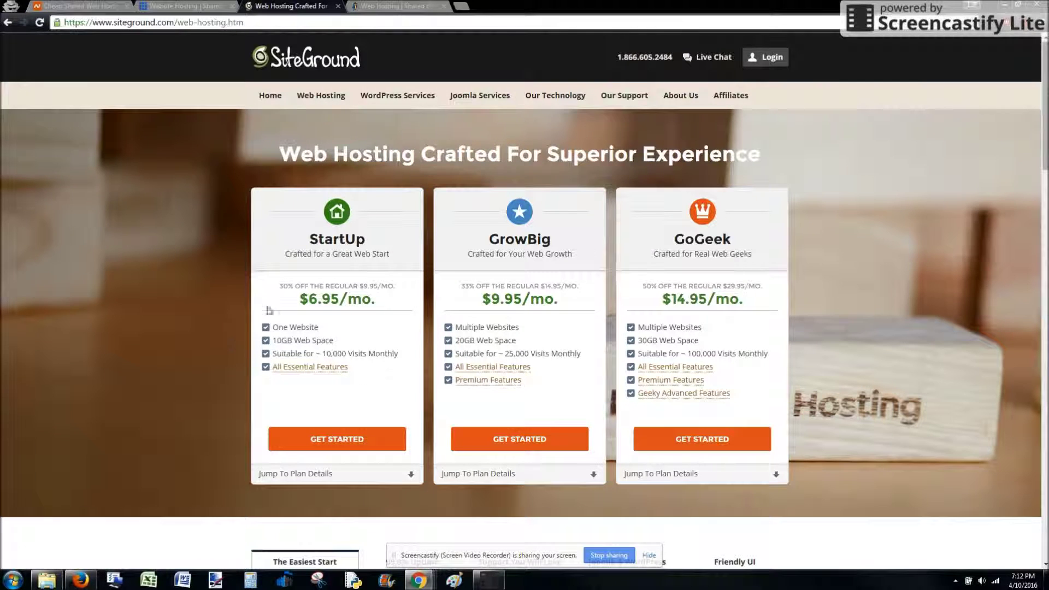
pyautogui.click(180, 6)
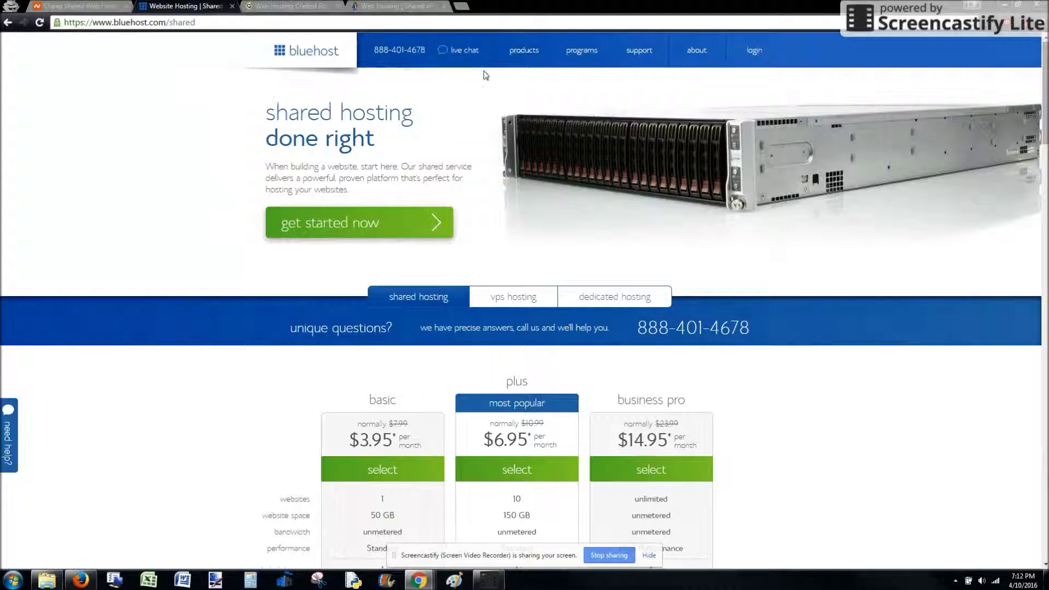
# Step: Reload Bluehost's shared hosting page and check the basic, plus and business pro feature table
pyautogui.moveTo(524, 57)
pyautogui.click(512, 138)
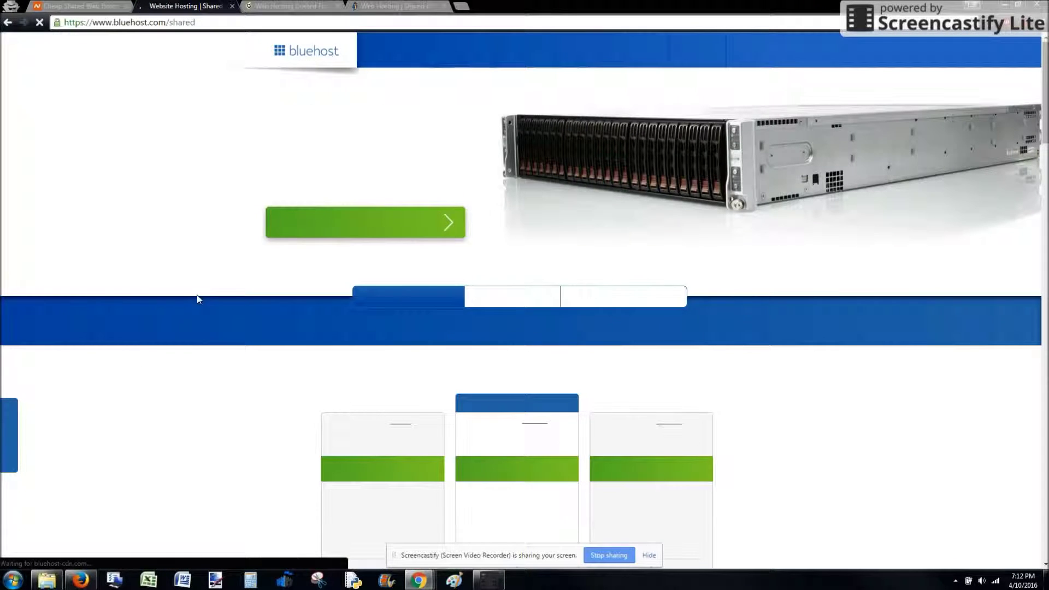
pyautogui.scroll(-4, 133, 361)
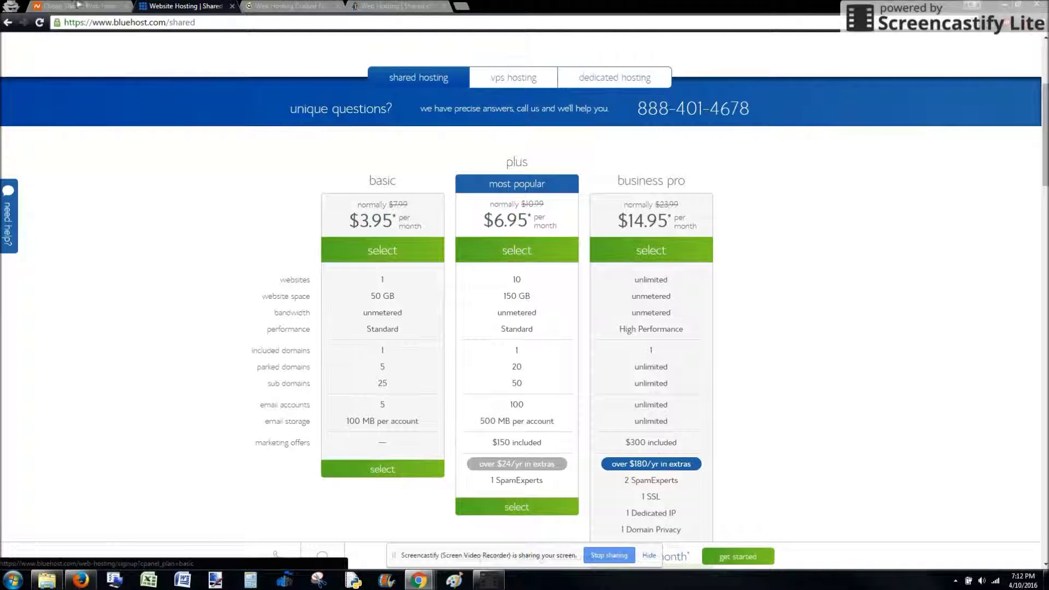
pyautogui.click(60, 5)
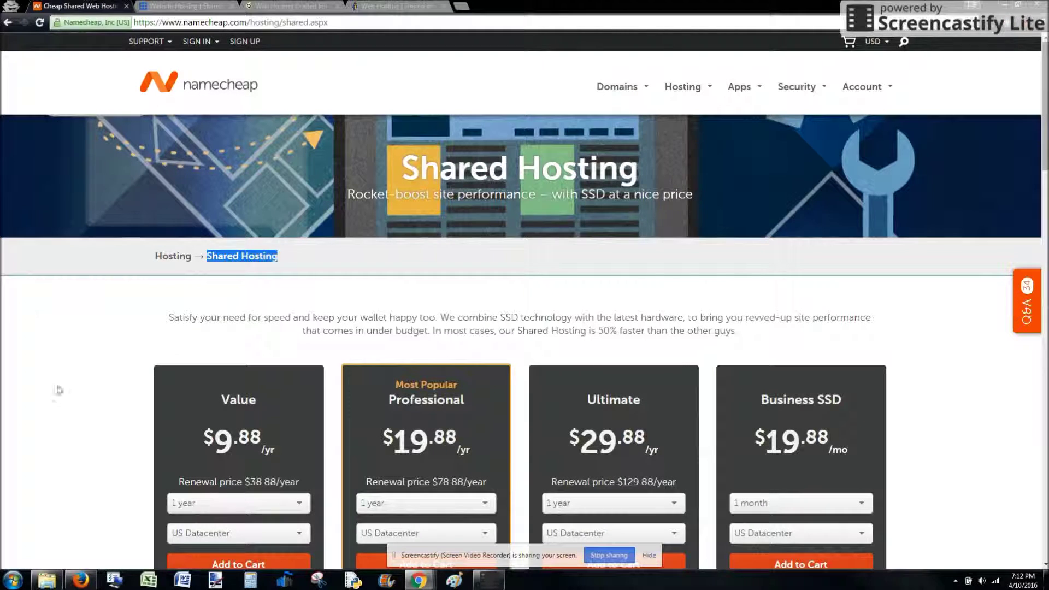
# Step: Open Namecheap's Shared Hosting page and check the Value plan's $9.88 price
pyautogui.moveTo(691, 94)
pyautogui.click(690, 114)
pyautogui.scroll(-4, 52, 382)
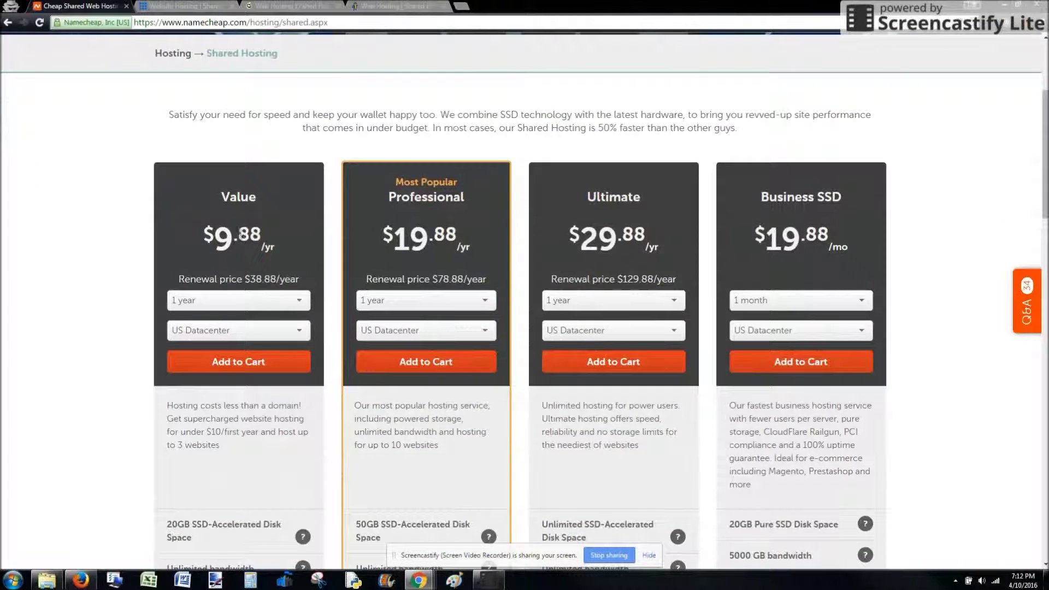
pyautogui.moveTo(216, 236); pyautogui.dragTo(262, 242)
pyautogui.click(274, 250)
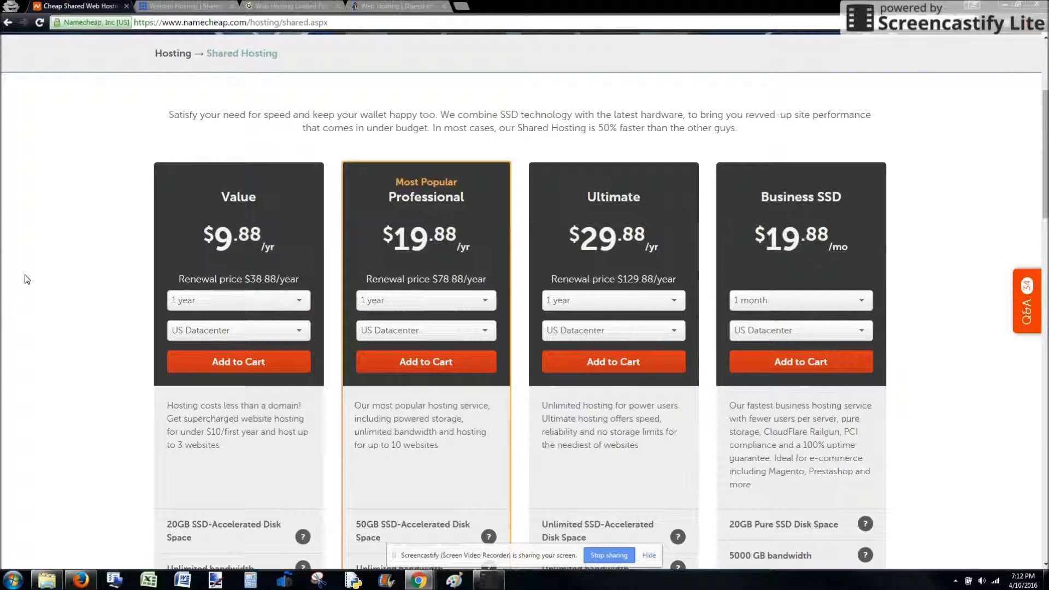
# Step: Add the Value plan, 1 year in the US Datacenter, to the cart
pyautogui.scroll(-1, 82, 330)
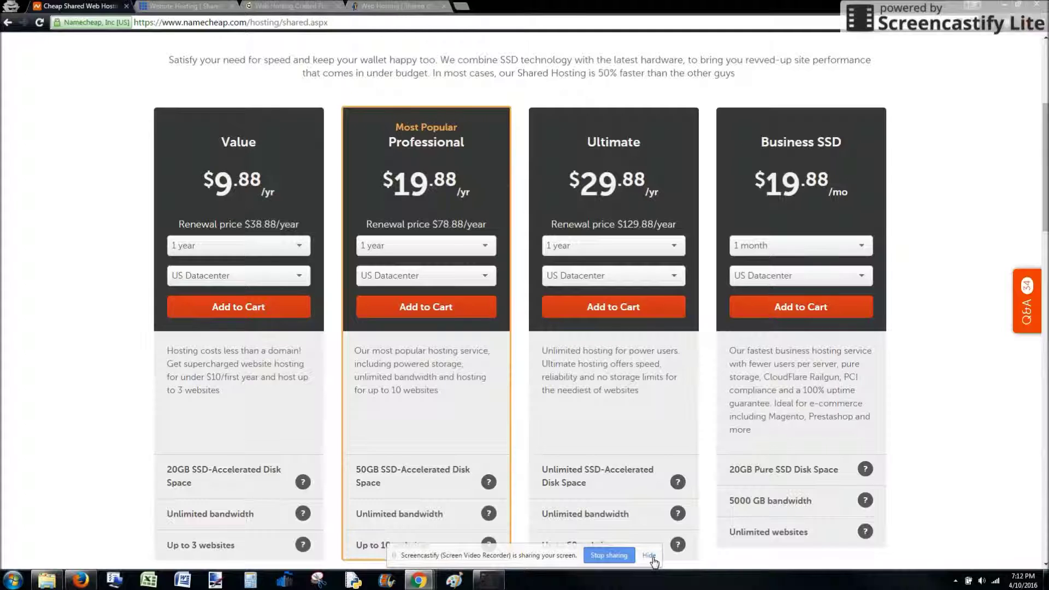
pyautogui.click(649, 555)
pyautogui.scroll(-1, 162, 448)
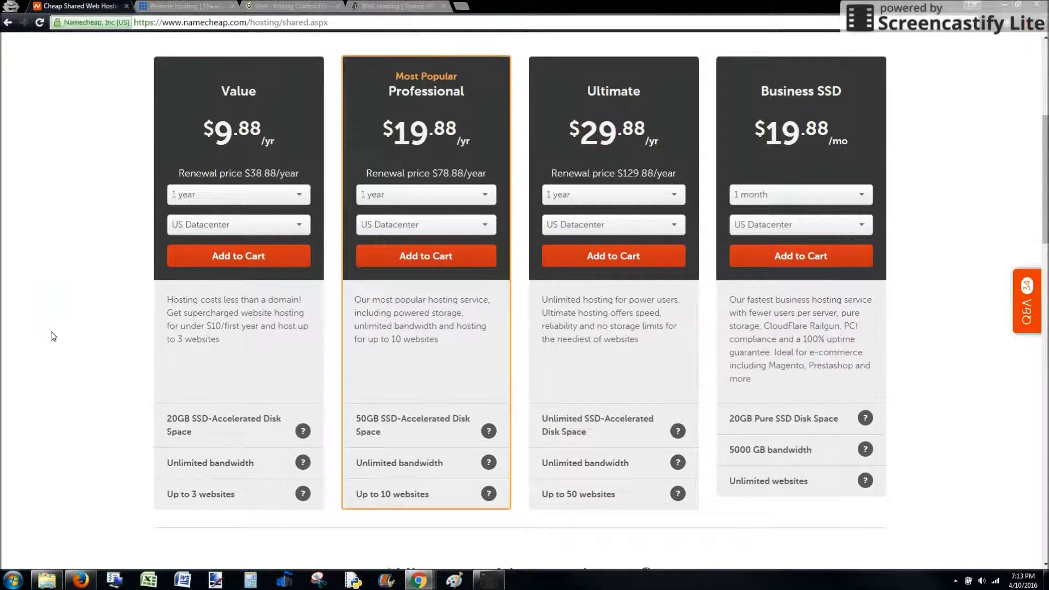
pyautogui.scroll(5, 50, 344)
pyautogui.scroll(-5, 50, 343)
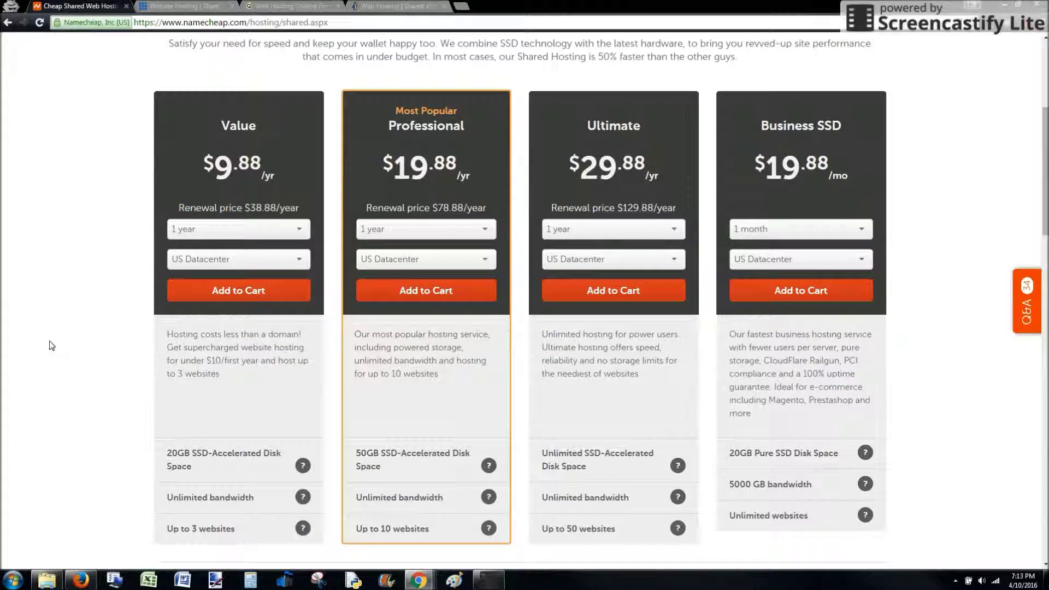
pyautogui.click(243, 292)
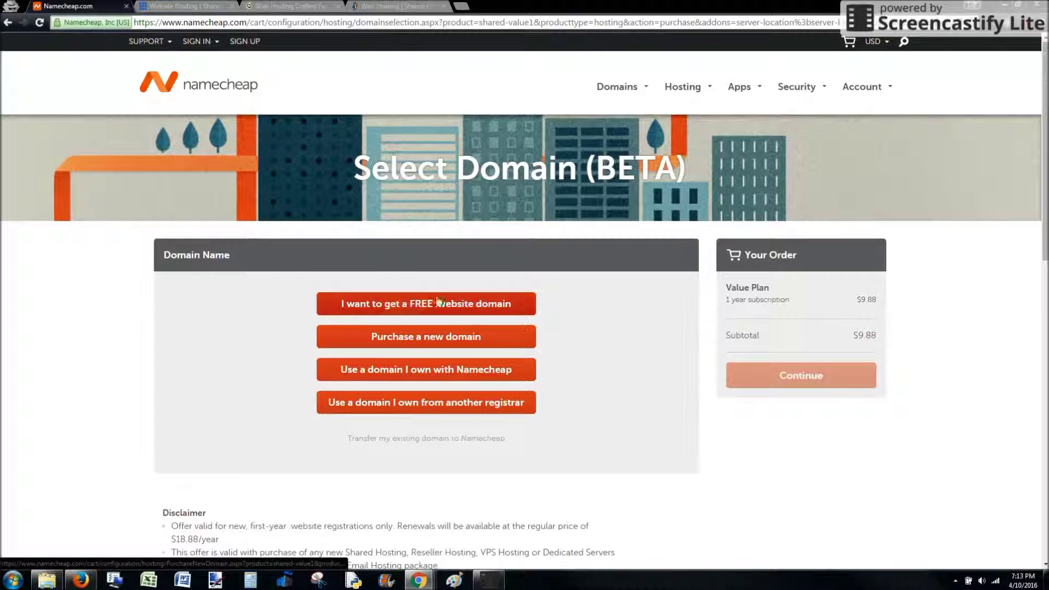
# Step: Pick the 'I want to get a FREE .website domain' option for the Value Plan
pyautogui.click(429, 311)
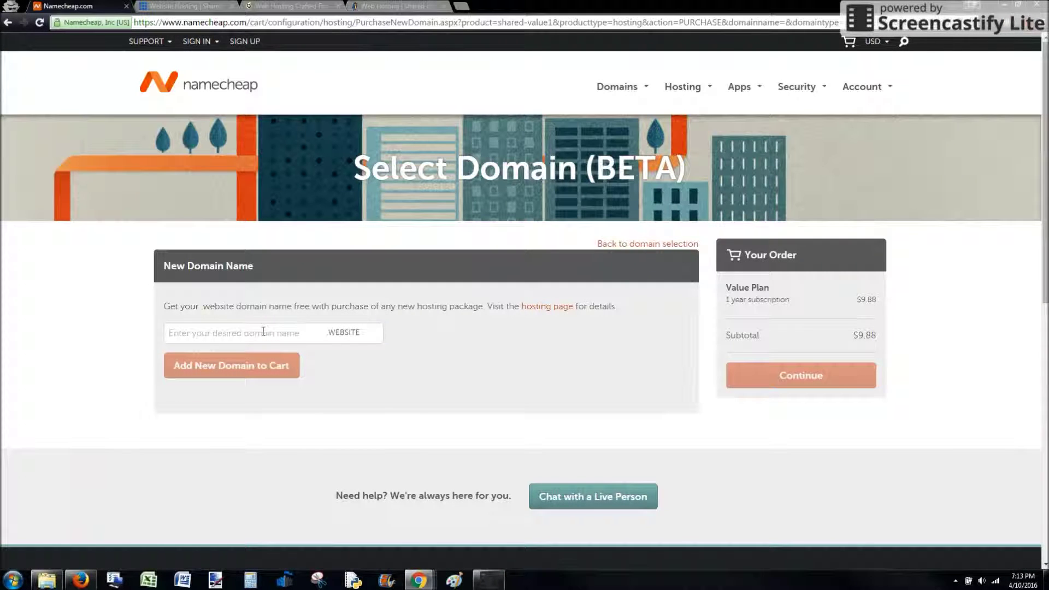
# Step: Add the free domain makinga.website to the order and continue to the $9.88 cart
pyautogui.click(264, 332)
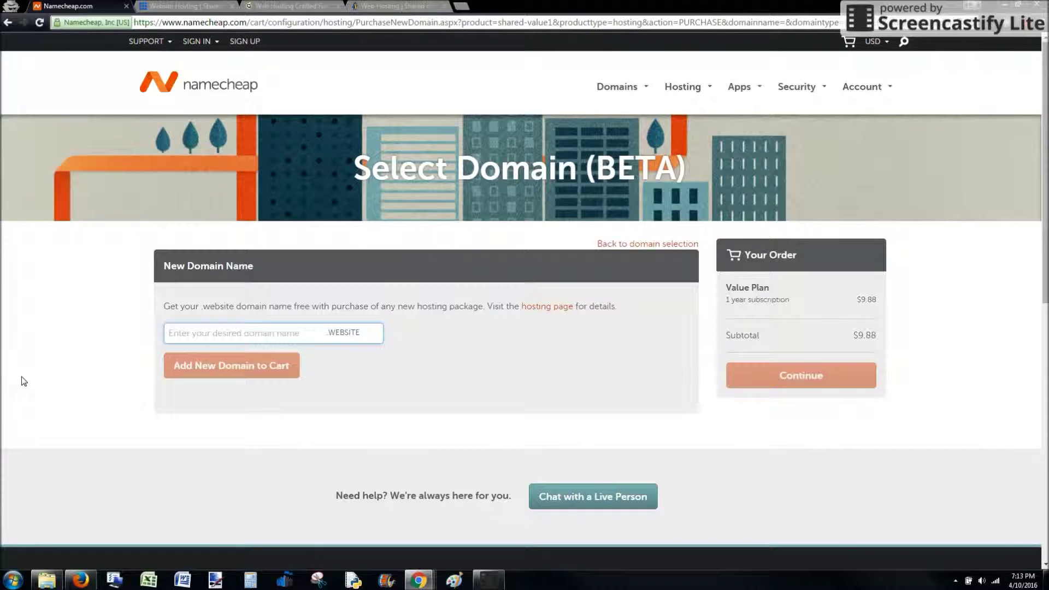
pyautogui.write('makinga')
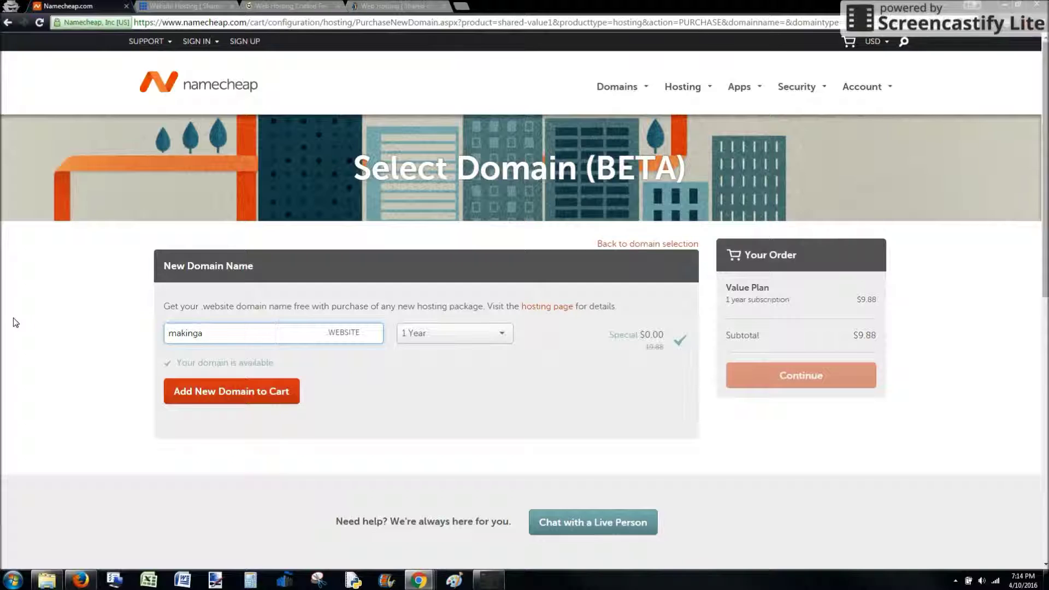
pyautogui.click(230, 397)
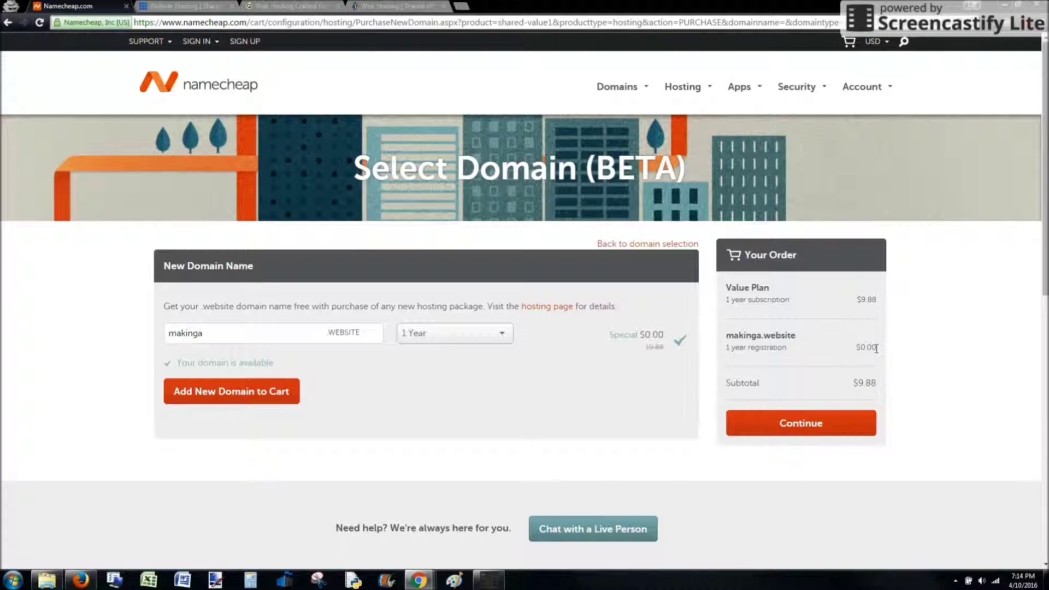
pyautogui.click(798, 432)
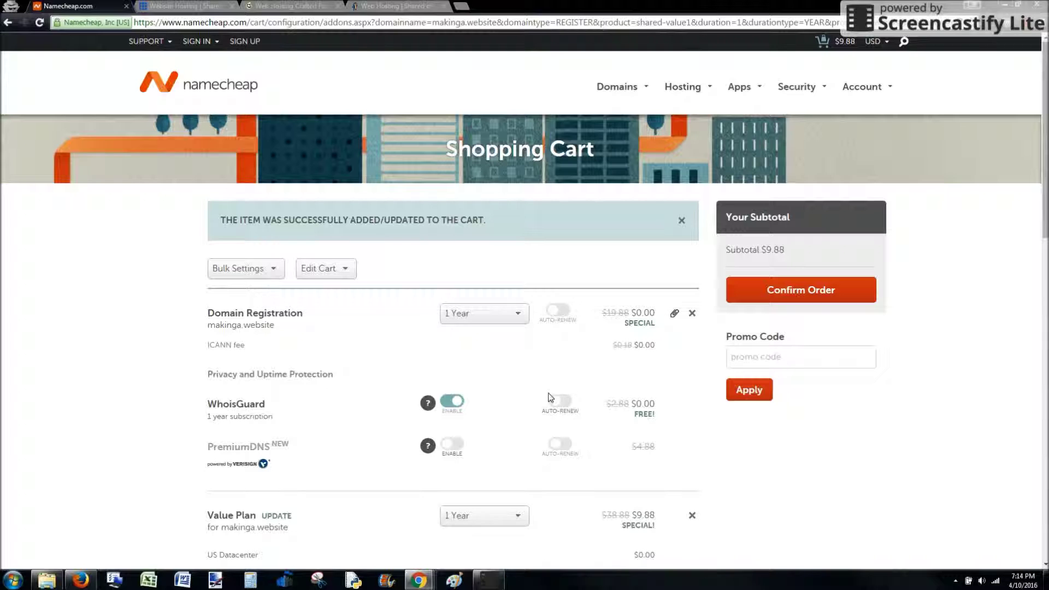
pyautogui.scroll(-1, 590, 396)
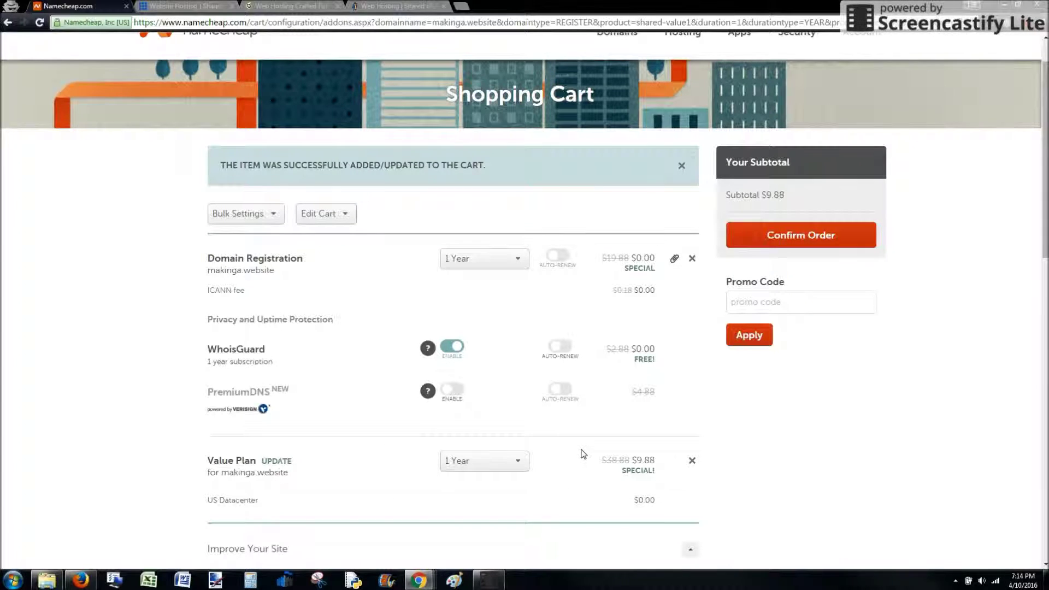
pyautogui.scroll(-2, 584, 453)
pyautogui.scroll(1, 644, 363)
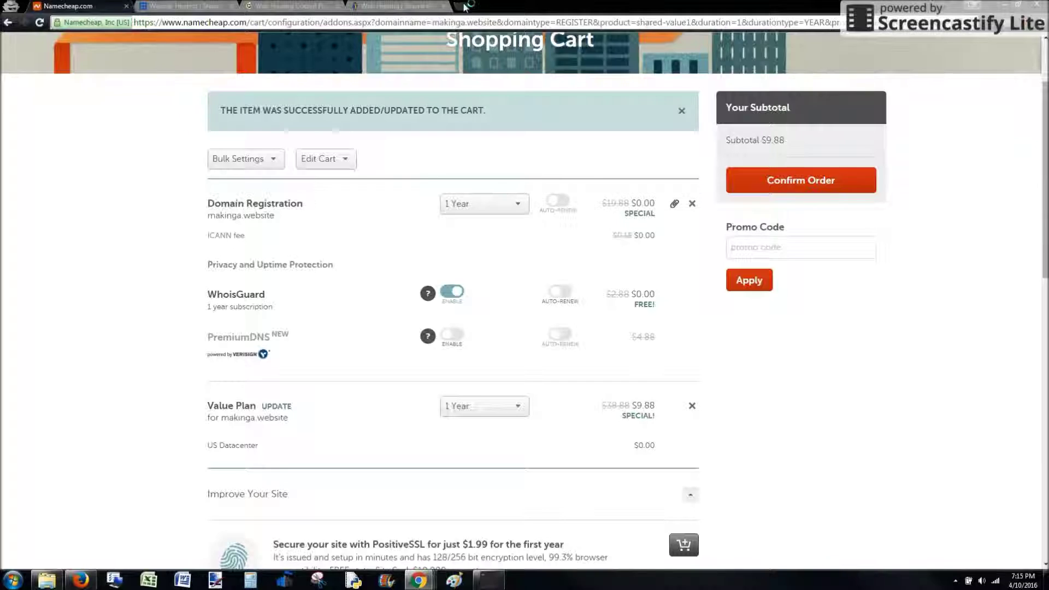
# Step: Open retailmenot.com in a new private browsing window
pyautogui.hotkey('ctrl', 'shift', 'n')
pyautogui.write('real')
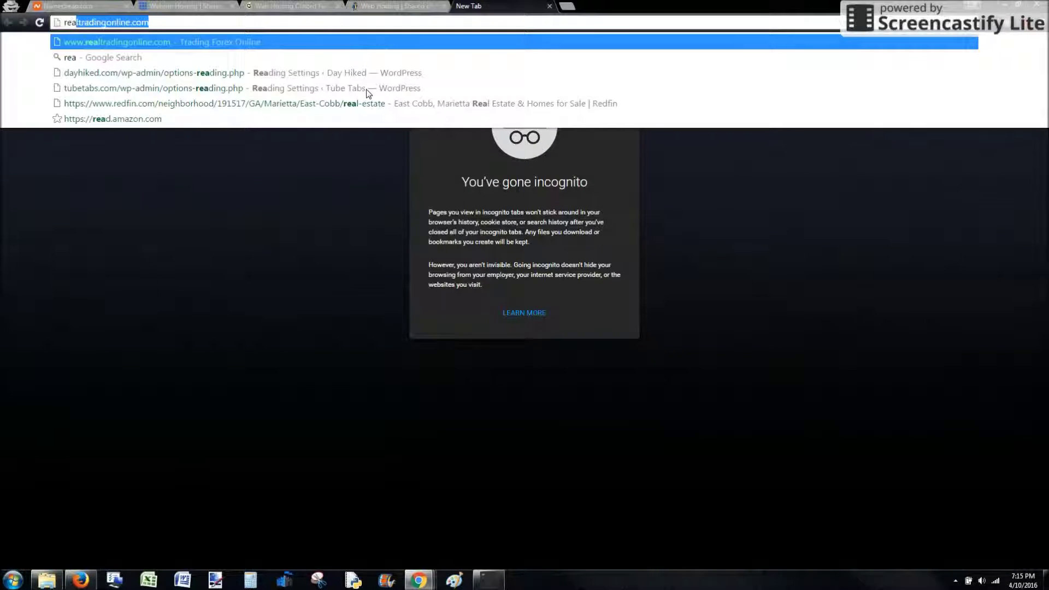
pyautogui.press('BackSpace')
pyautogui.press('BackSpace')
pyautogui.write('tailm')
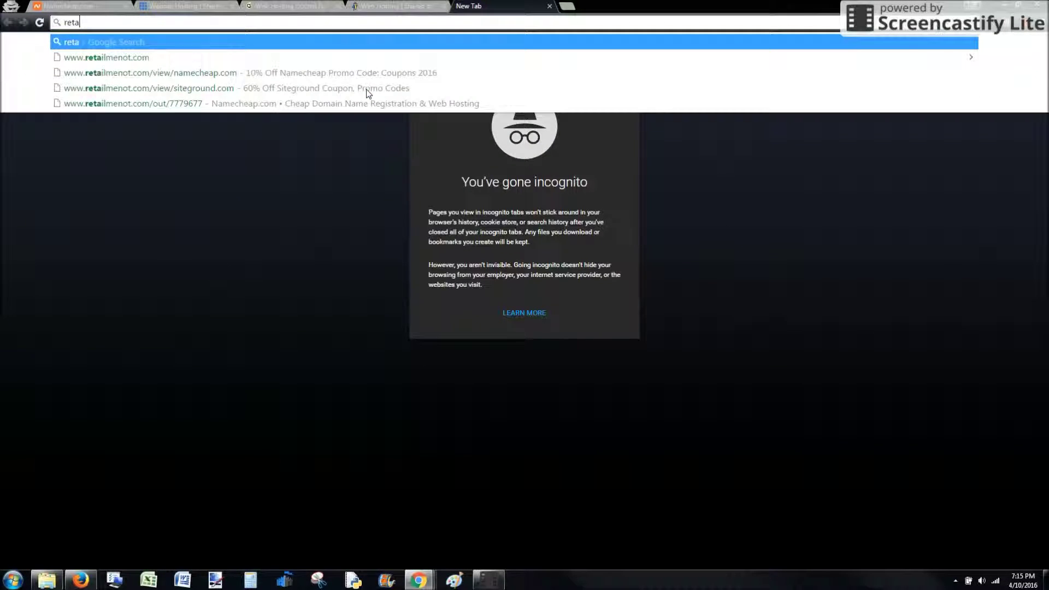
pyautogui.write('enot.com')
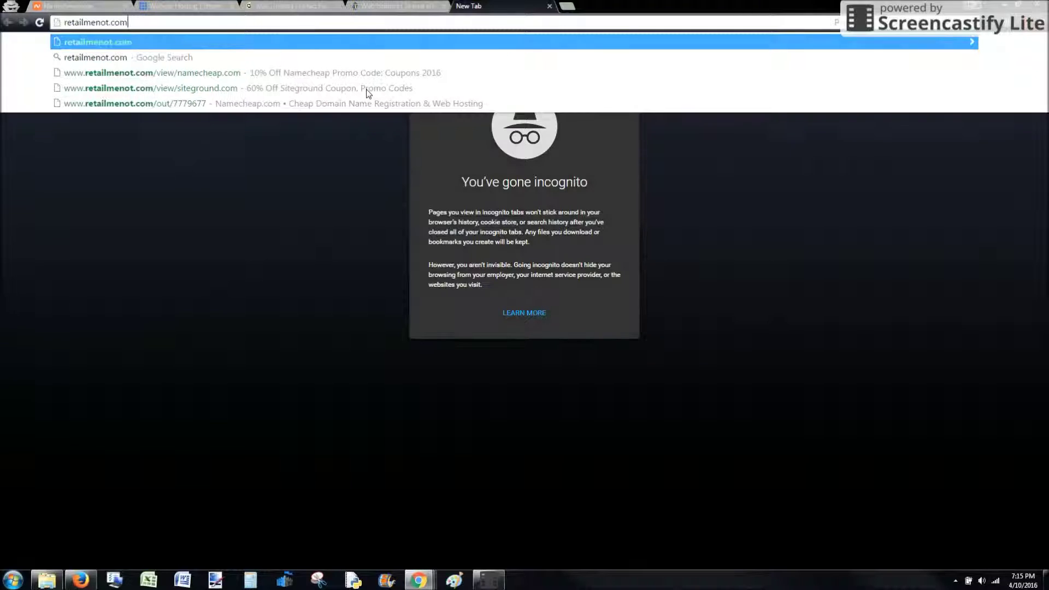
pyautogui.press('Return')
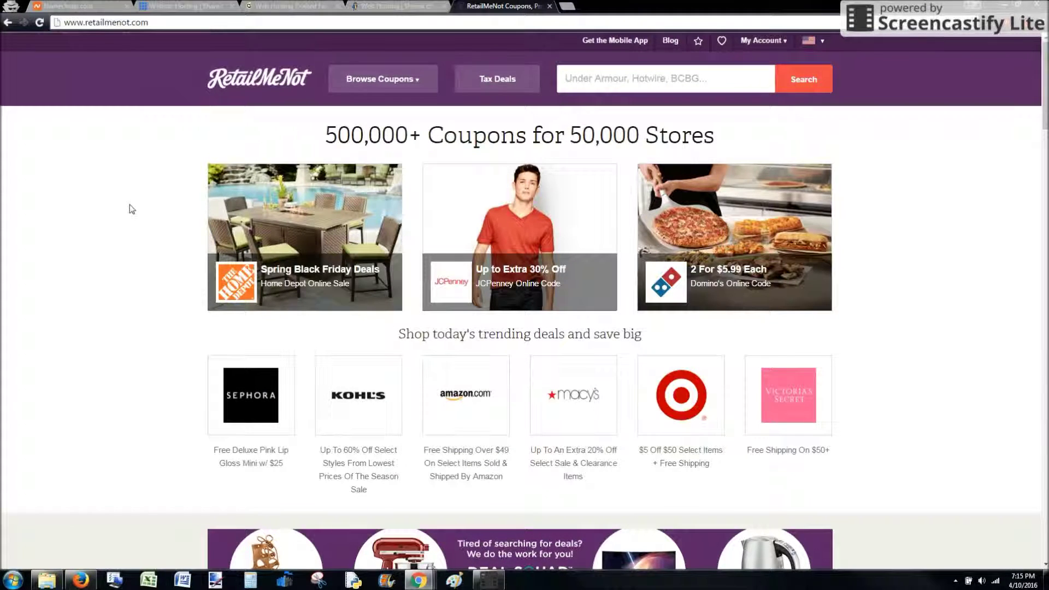
# Step: Search namecheap.com coupons and reveal and copy APR2016, the 20% shared hosting code
pyautogui.click(621, 88)
pyautogui.write('namecheap.com')
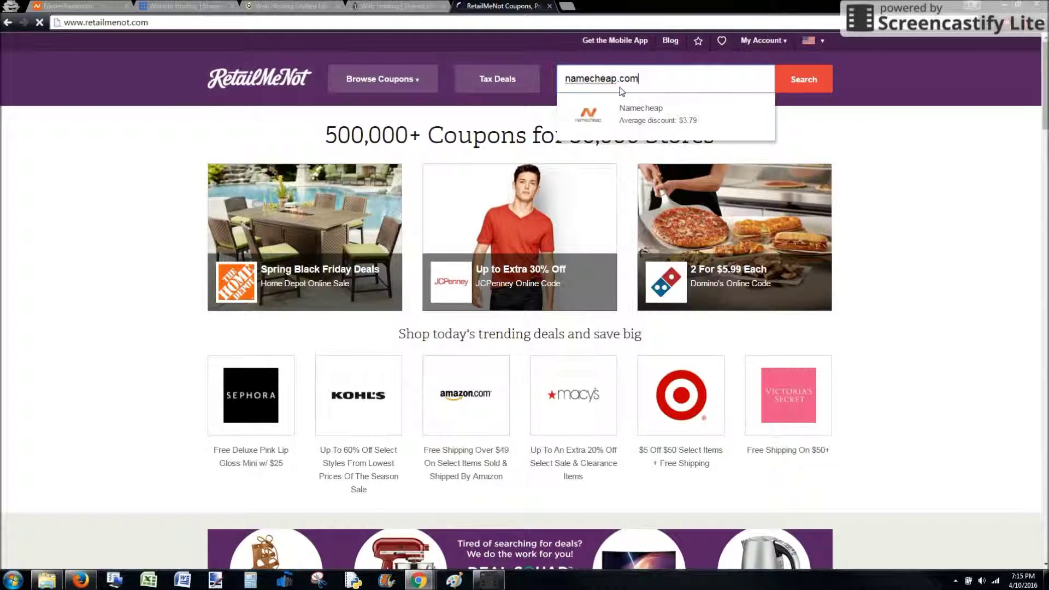
pyautogui.press('Return')
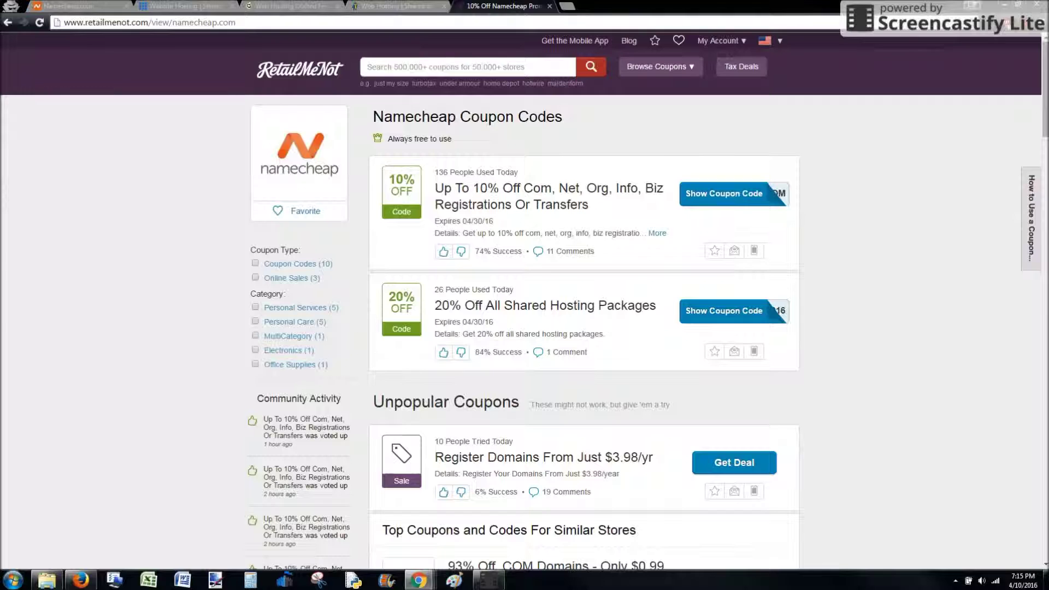
pyautogui.click(725, 322)
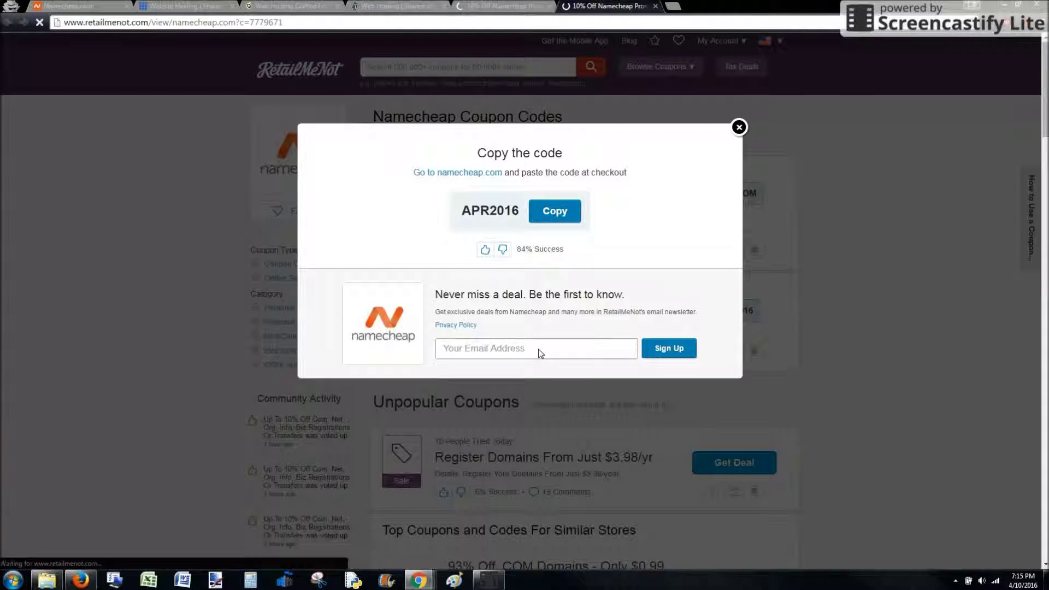
pyautogui.moveTo(461, 212); pyautogui.dragTo(519, 214)
pyautogui.hotkey('ctrl', 'c')
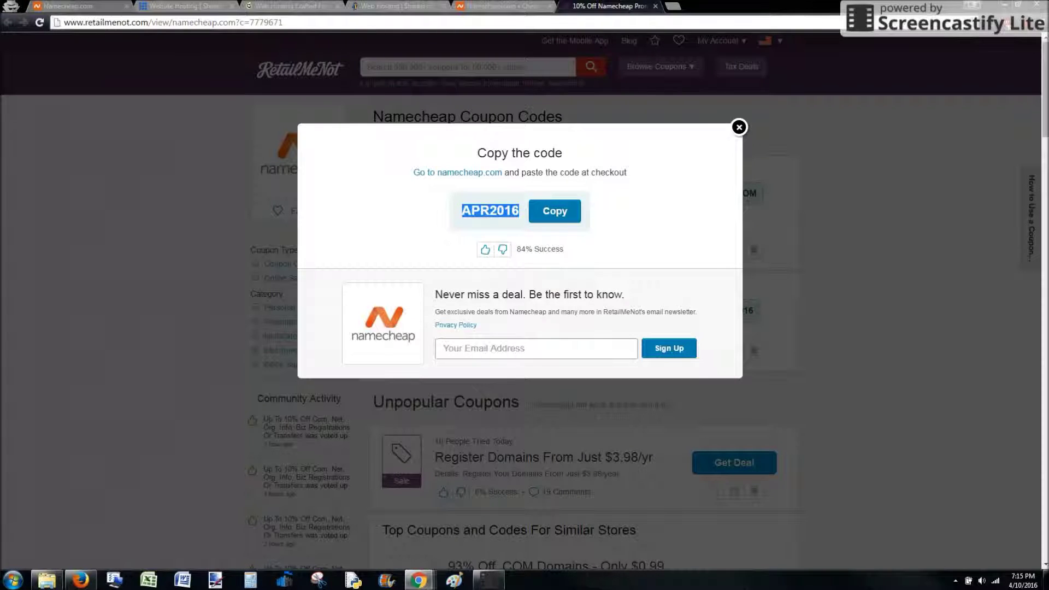
pyautogui.click(51, 7)
# Step: Apply promo code APR2016, dropping the Value Plan and subtotal to $7.90
pyautogui.click(788, 243)
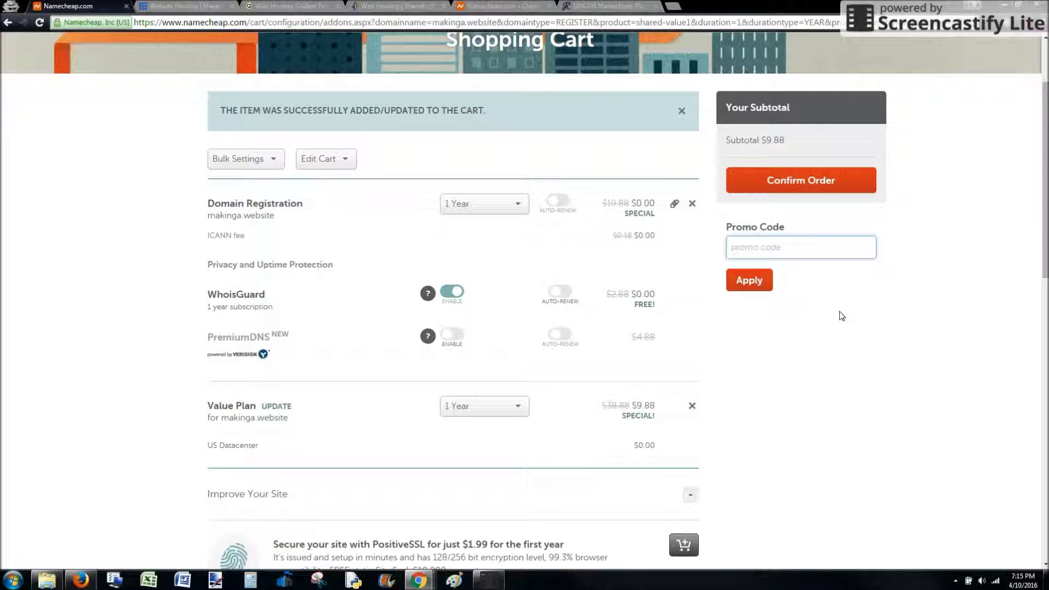
pyautogui.hotkey('ctrl', 'v')
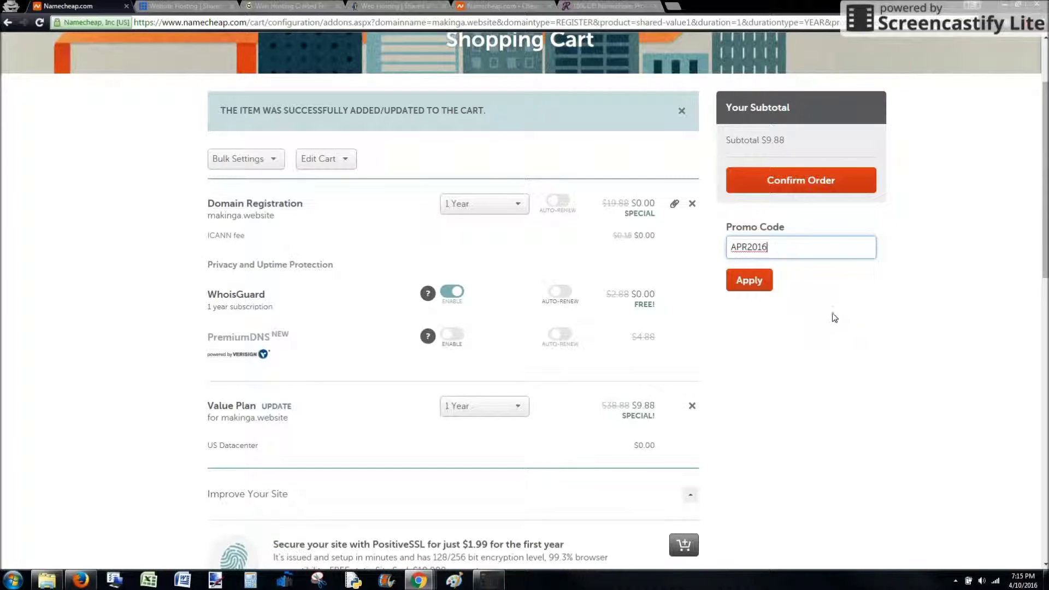
pyautogui.click(750, 281)
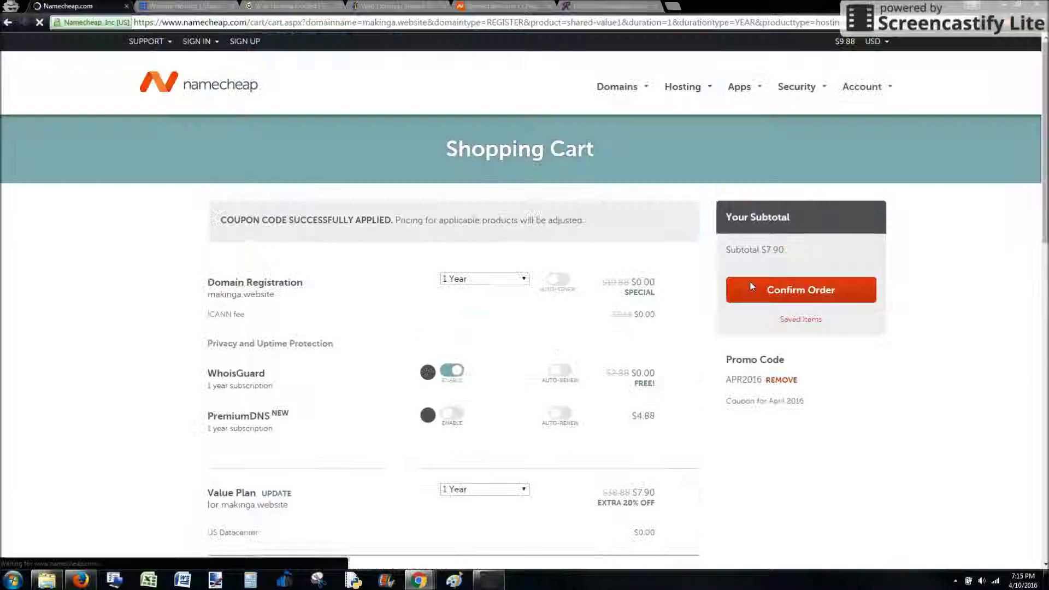
# Step: Review the discounted $7.90 cart and confirm the order
pyautogui.scroll(-1, 543, 431)
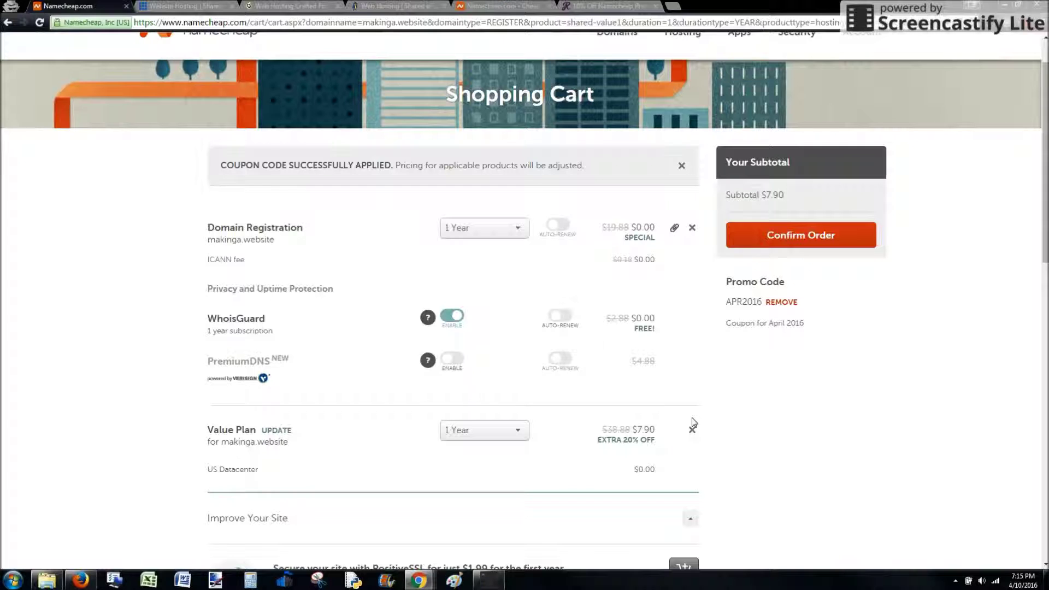
pyautogui.scroll(-4, 754, 441)
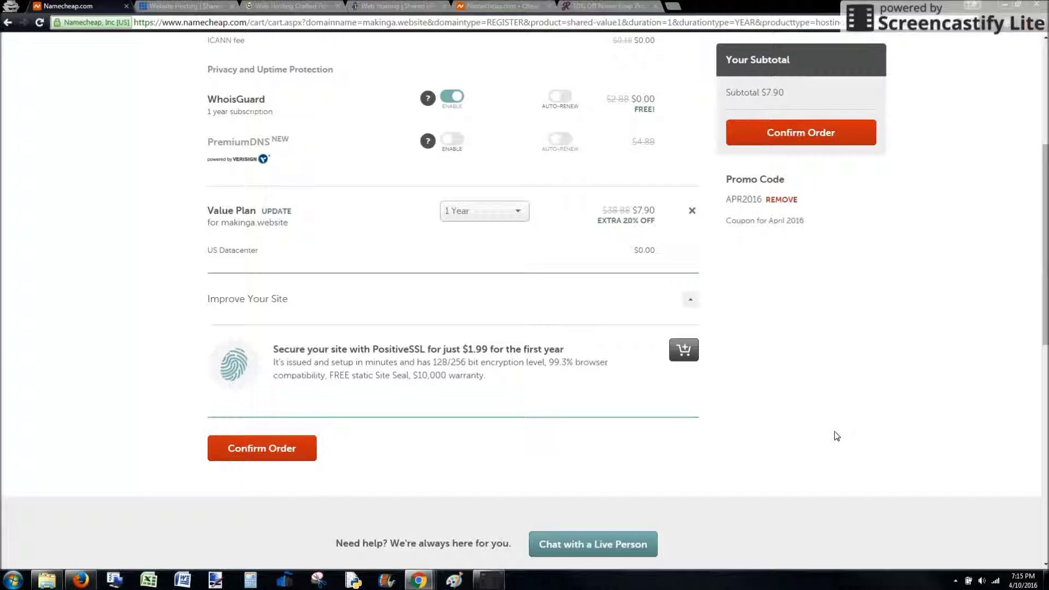
pyautogui.scroll(5, 836, 435)
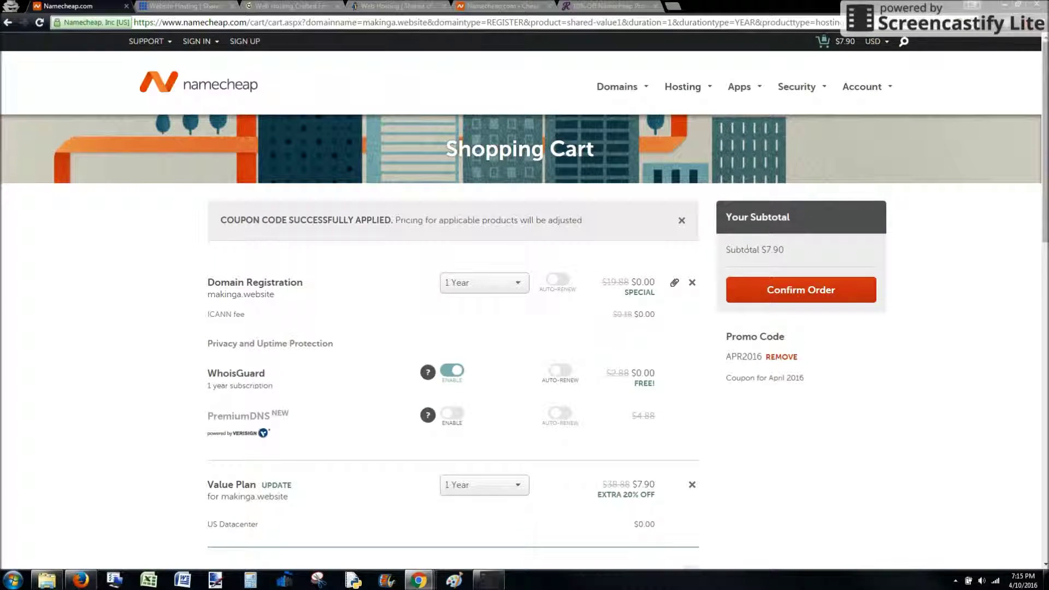
pyautogui.click(794, 292)
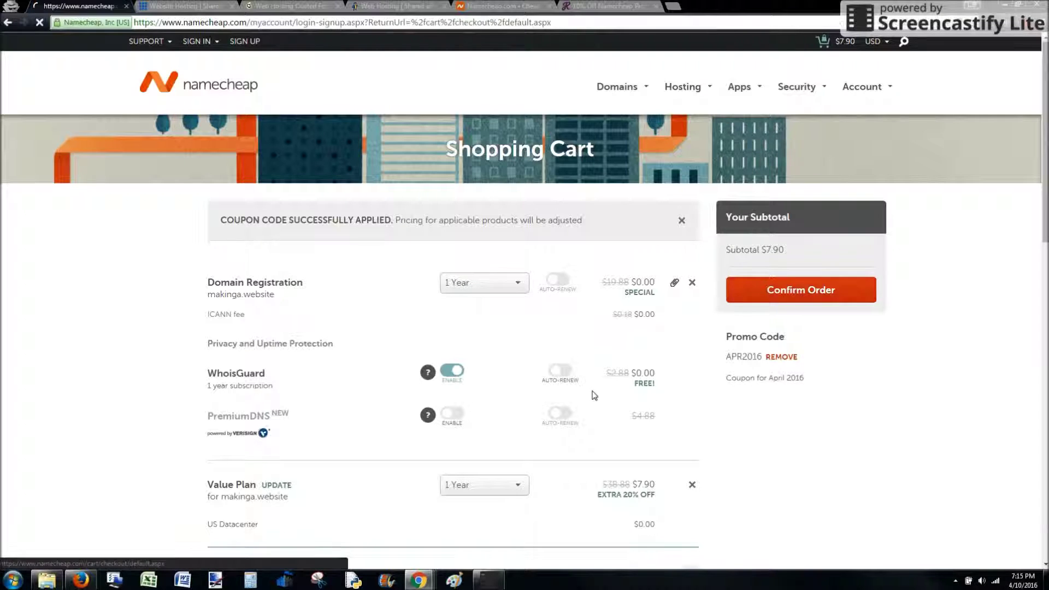
# Step: Sign in and maximize the detached checkout window showing Account Contact Information
pyautogui.scroll(-1, 492, 416)
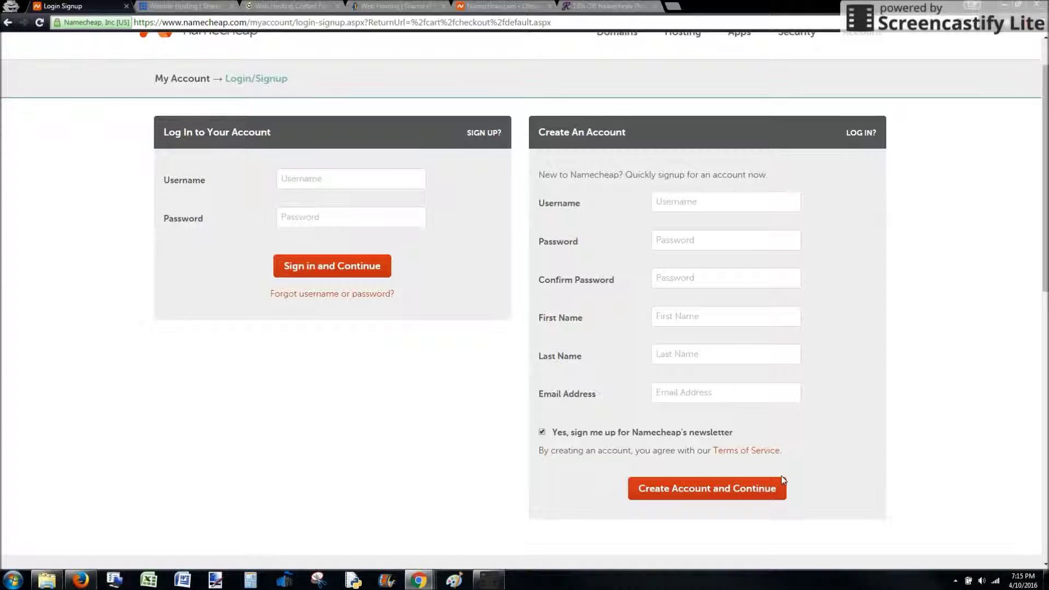
pyautogui.moveTo(71, 8); pyautogui.dragTo(1048, 77)
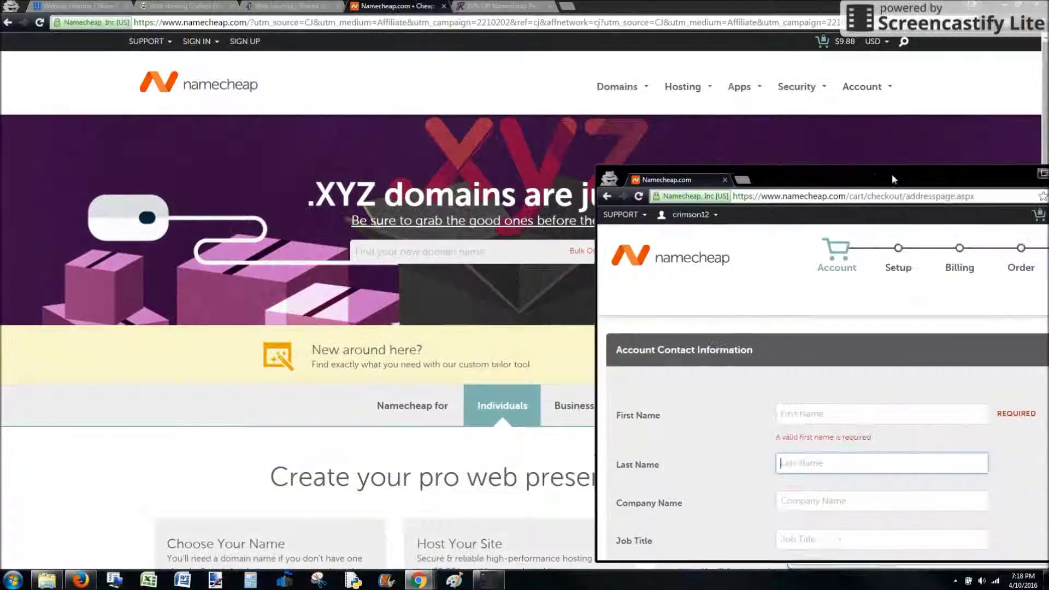
pyautogui.moveTo(892, 173); pyautogui.dragTo(568, 146)
pyautogui.doubleClick(568, 146)
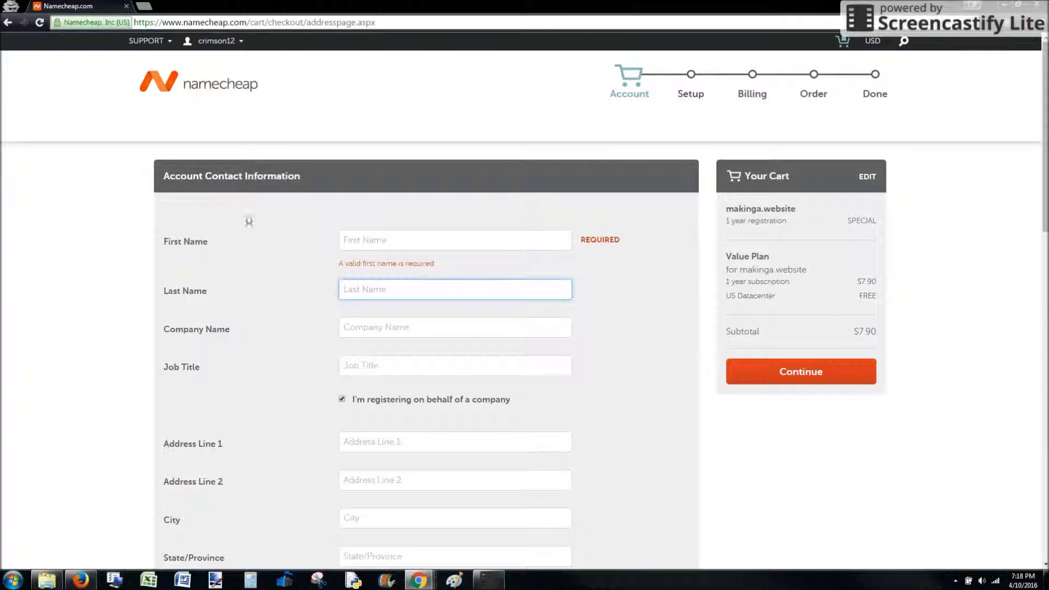
# Step: Keep WhoisGuard associated with makinga.website and submit the contact details
pyautogui.scroll(-1, 171, 262)
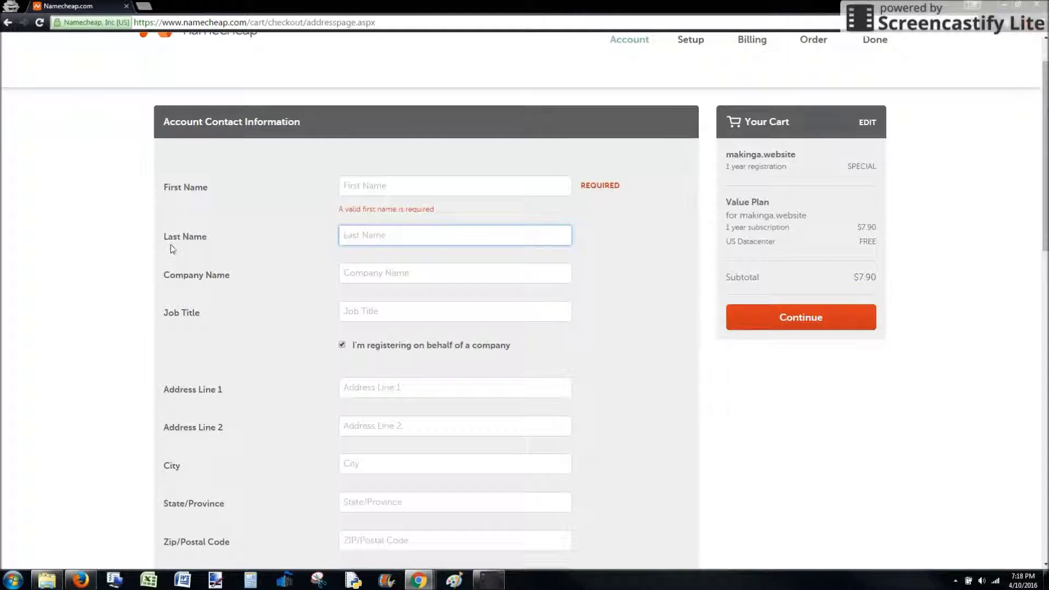
pyautogui.scroll(-2, 280, 312)
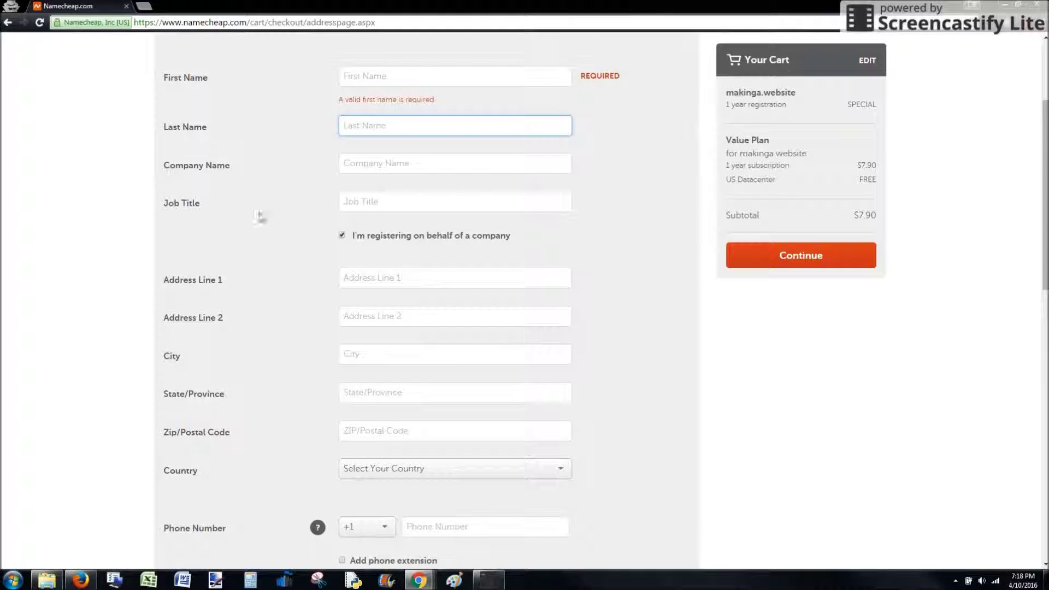
pyautogui.scroll(-2, 266, 228)
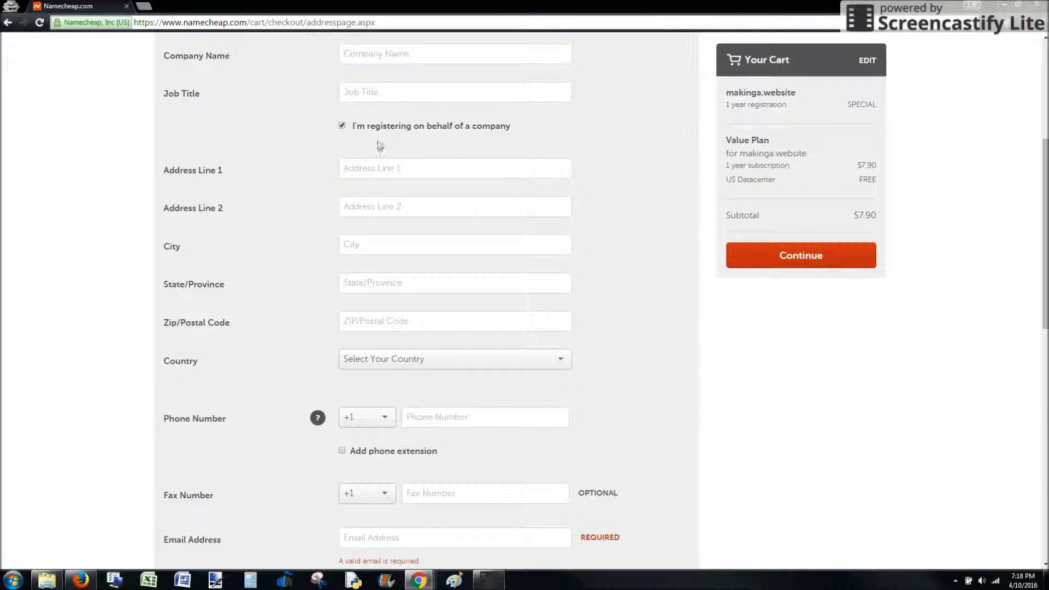
pyautogui.scroll(-4, 274, 362)
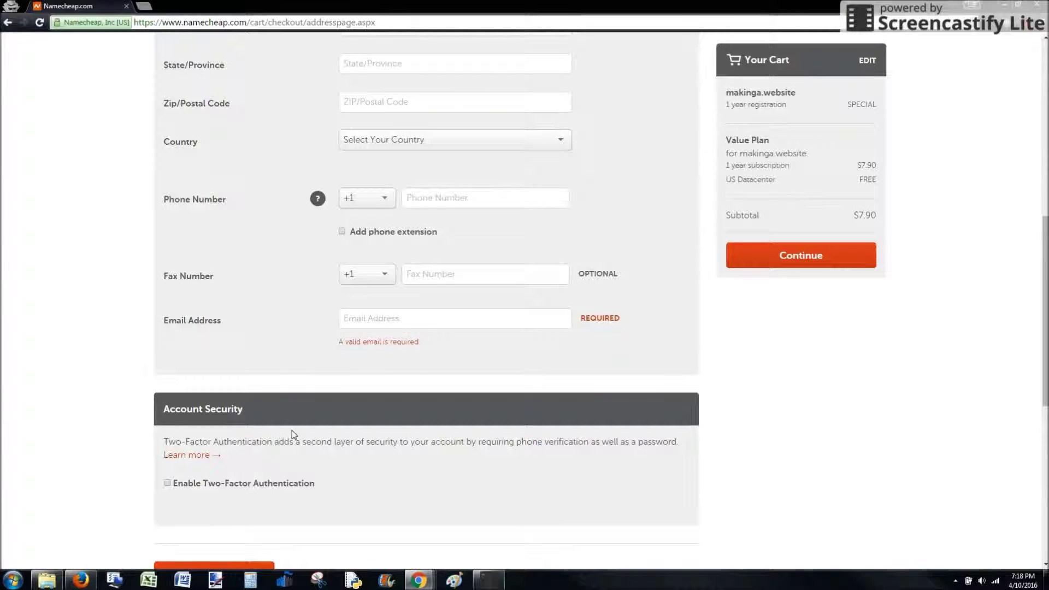
pyautogui.scroll(-3, 291, 432)
pyautogui.moveTo(640, 5); pyautogui.dragTo(628, 16)
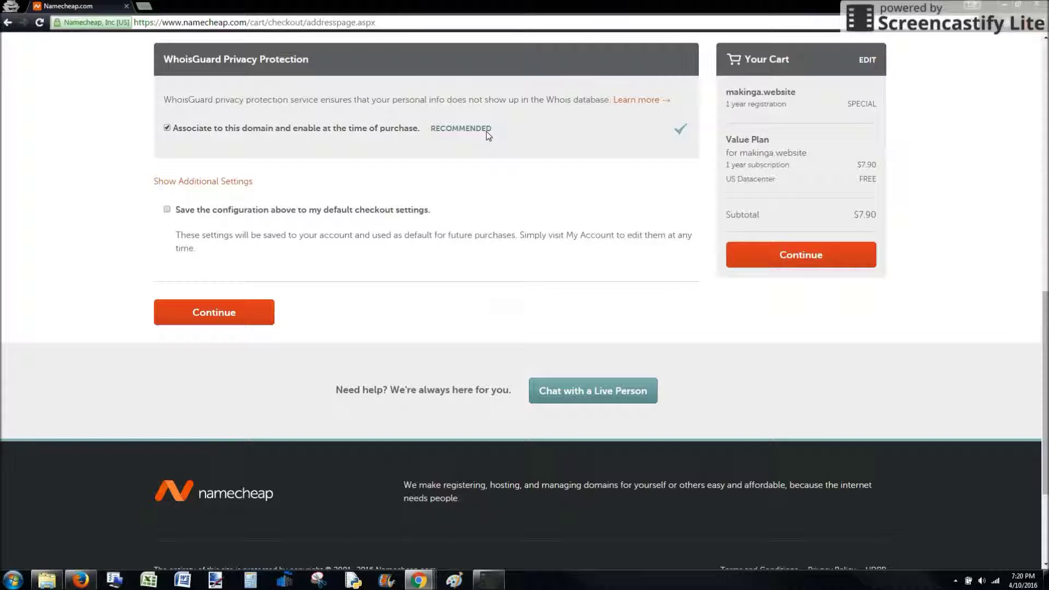
pyautogui.click(207, 322)
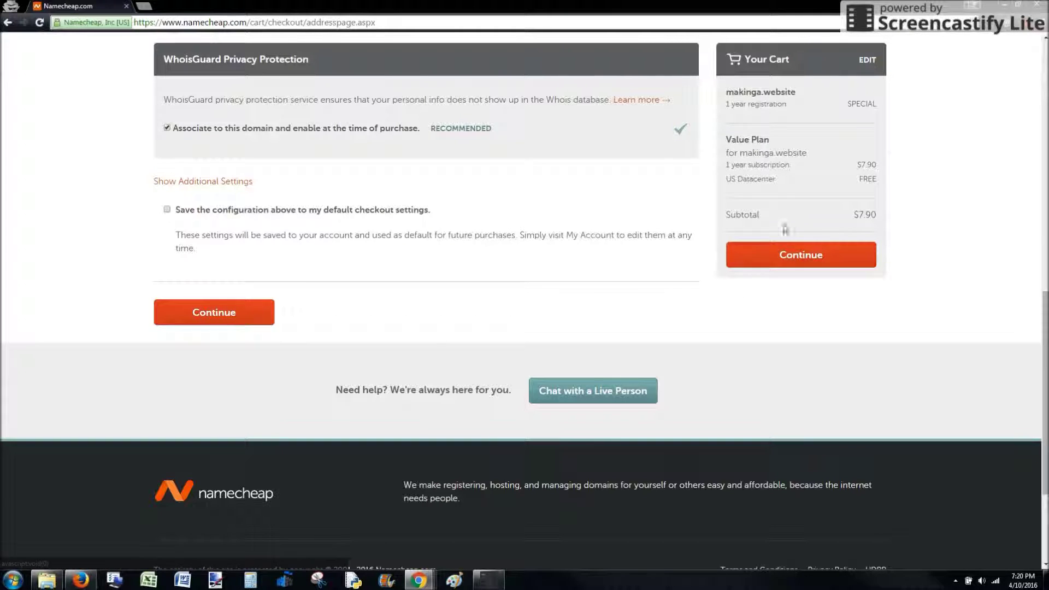
# Step: Resubmit the checkout details and pay the $7.90 order for makinga.website
pyautogui.click(231, 317)
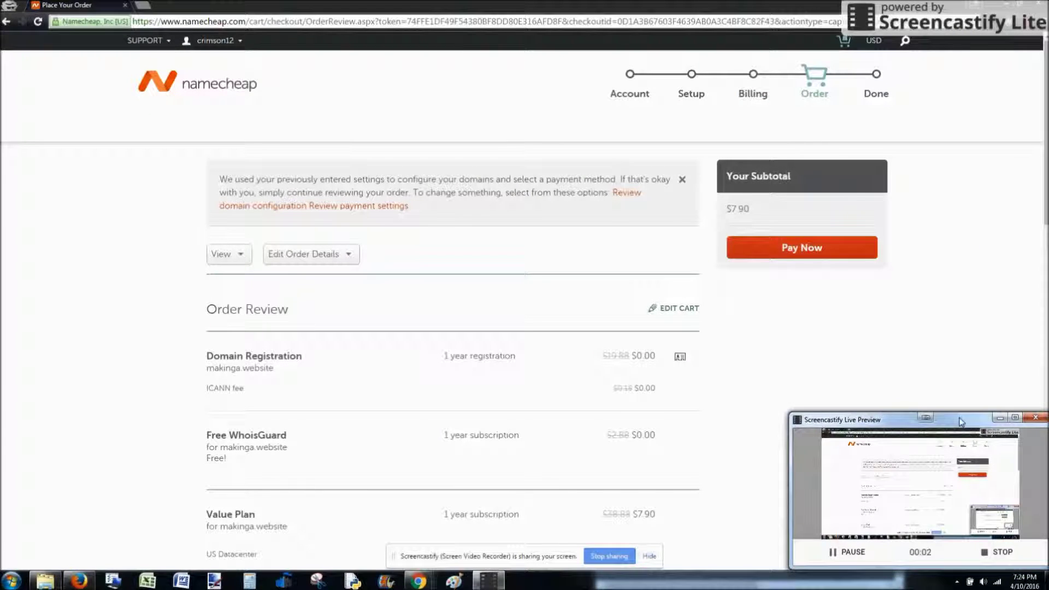
pyautogui.moveTo(960, 420); pyautogui.dragTo(1048, 385)
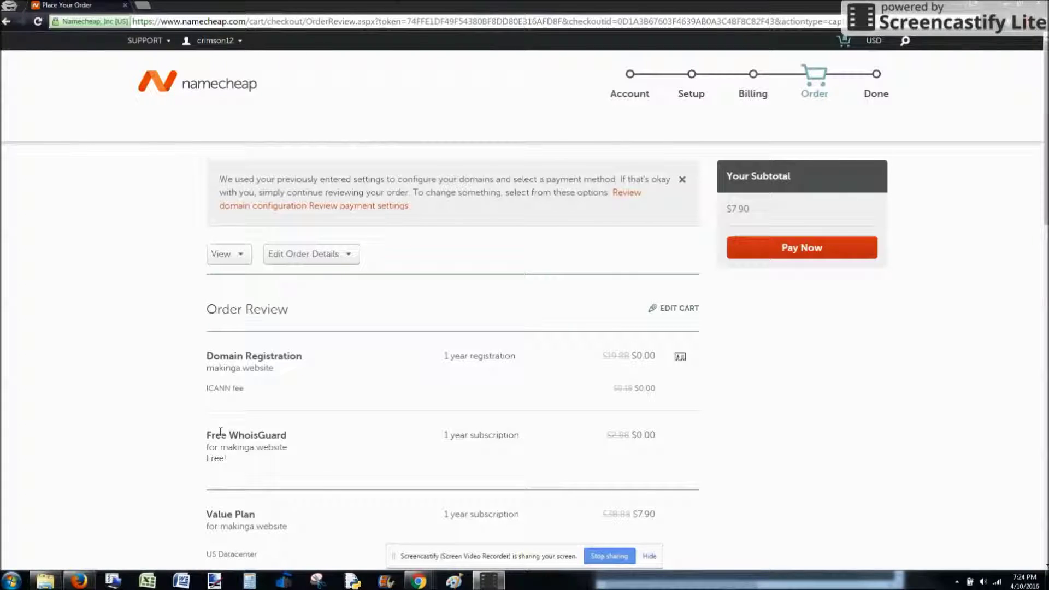
pyautogui.click(650, 557)
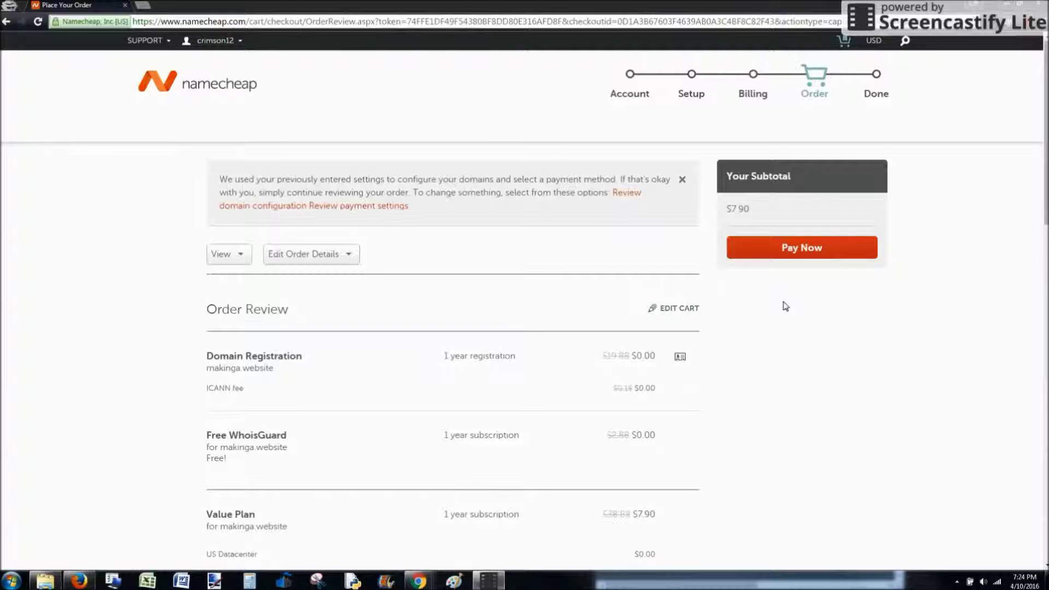
pyautogui.click(804, 250)
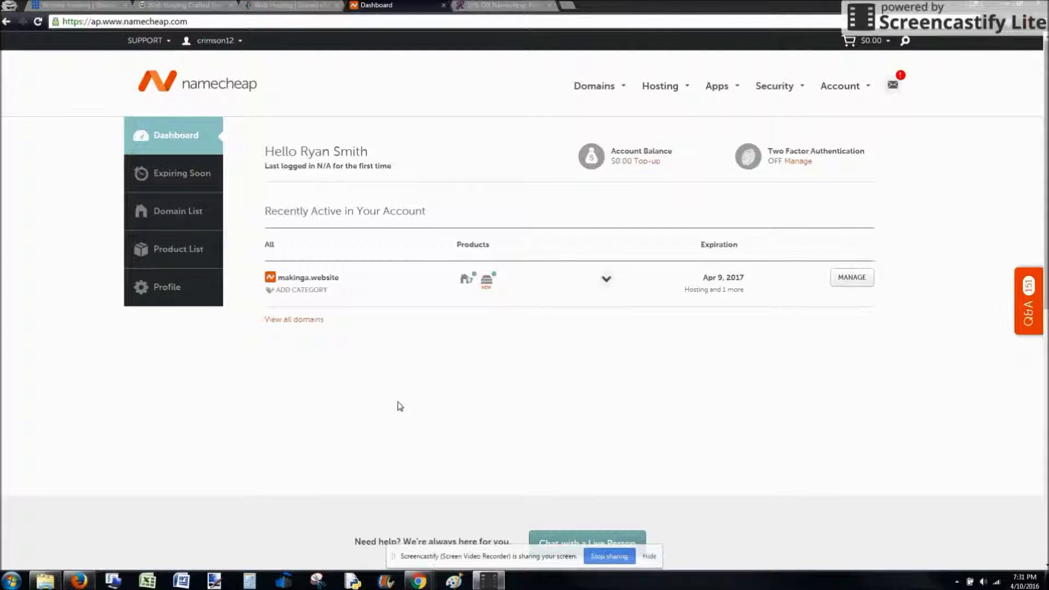
# Step: Check makinga.website's Apr 9, 2017 expiry on the Dashboard and open its management page
pyautogui.click(649, 556)
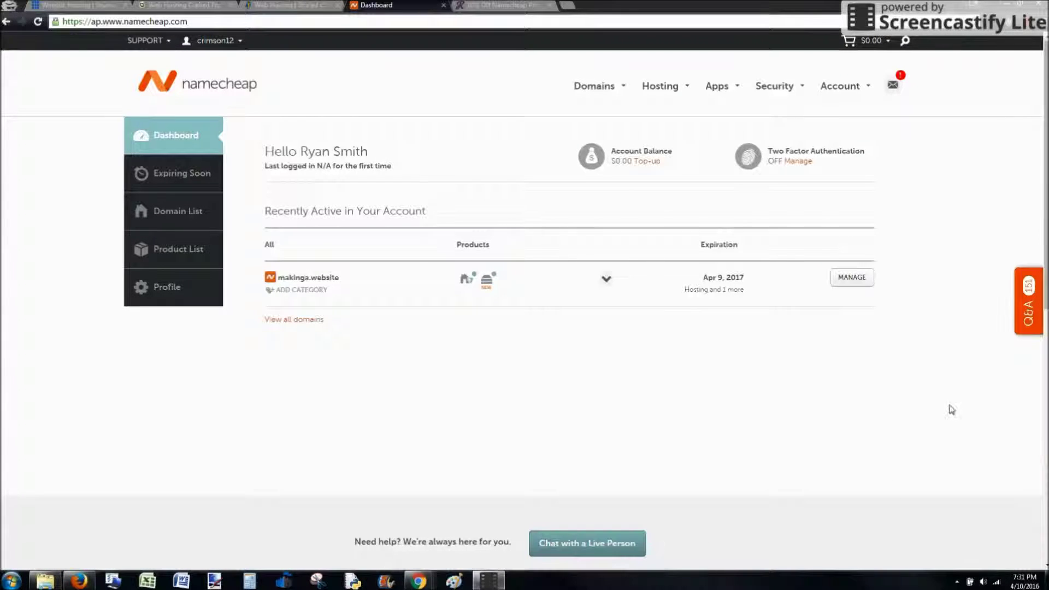
pyautogui.moveTo(852, 87)
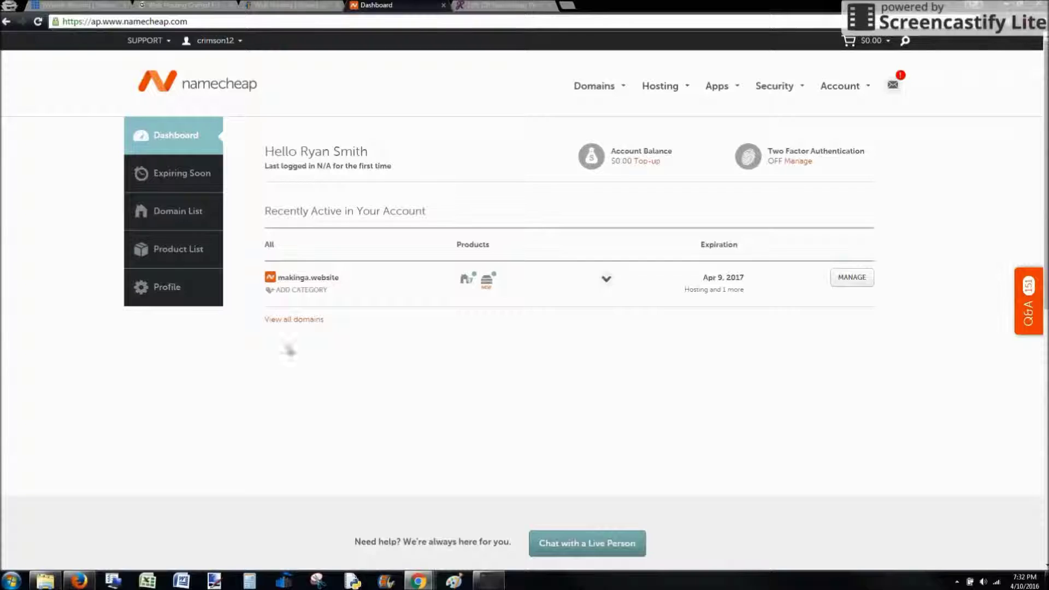
pyautogui.moveTo(700, 277); pyautogui.dragTo(741, 280)
pyautogui.click(759, 298)
pyautogui.click(850, 278)
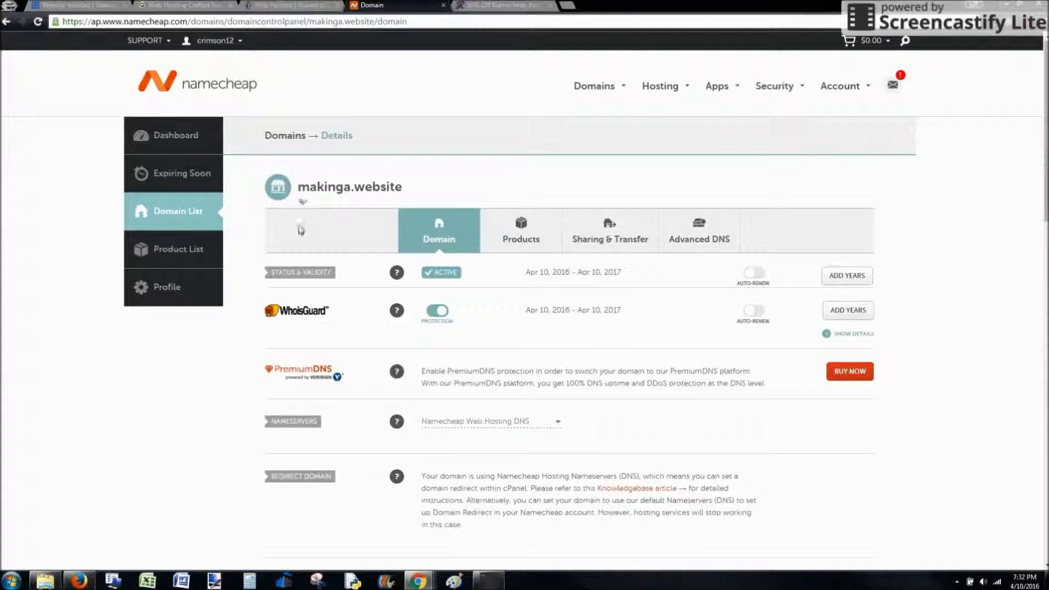
# Step: Open the Value shared hosting details from makinga.website's Products list
pyautogui.click(528, 235)
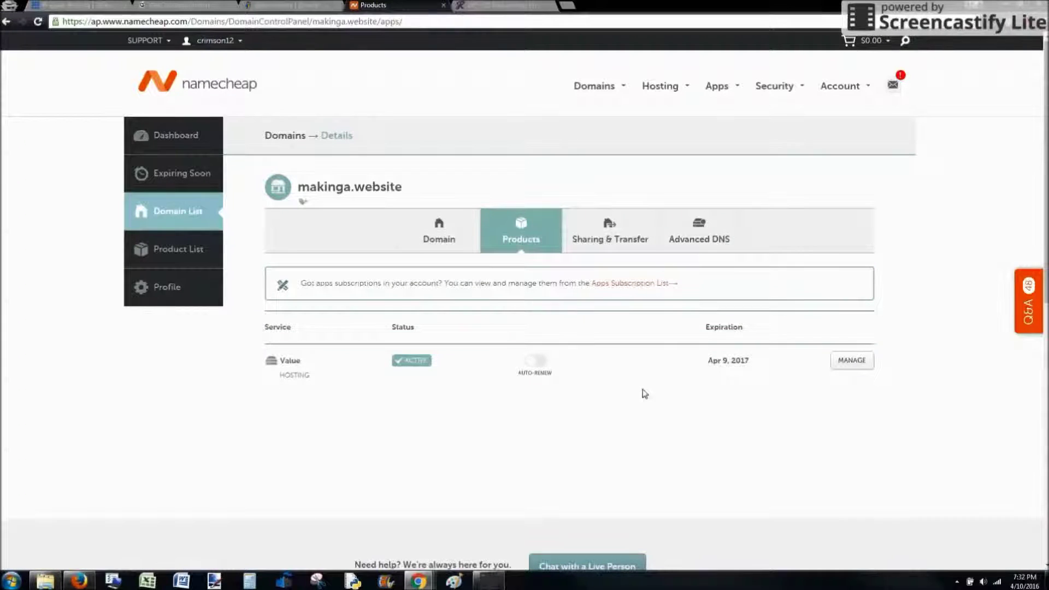
pyautogui.click(851, 363)
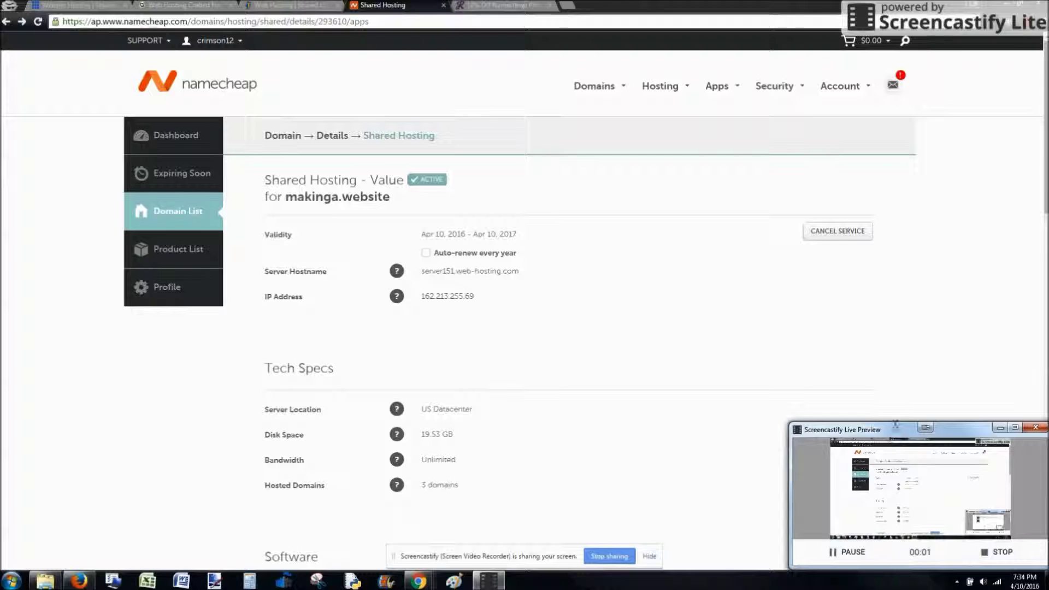
pyautogui.click(925, 427)
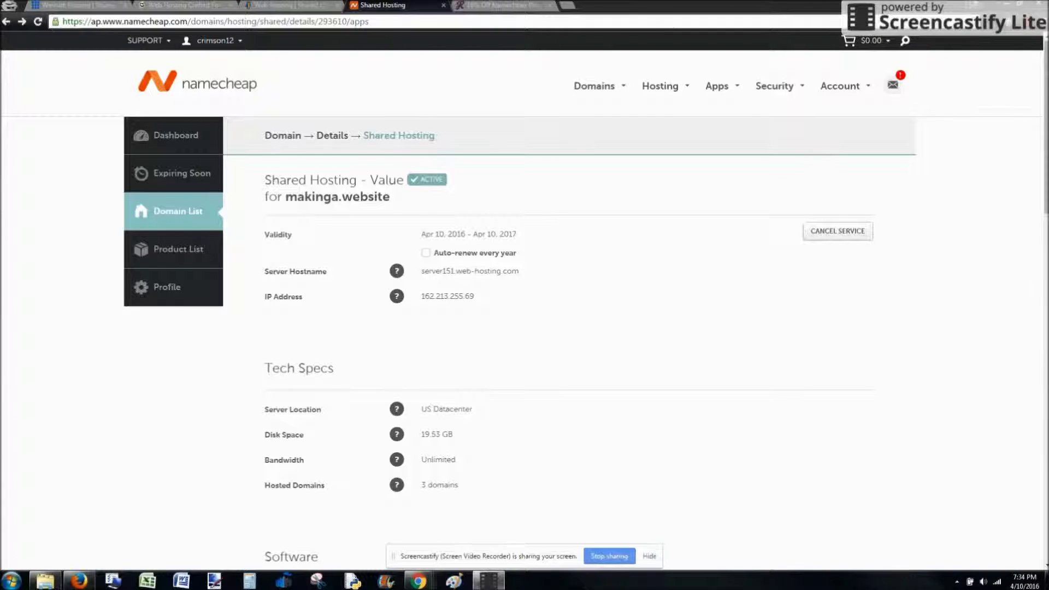
pyautogui.click(653, 557)
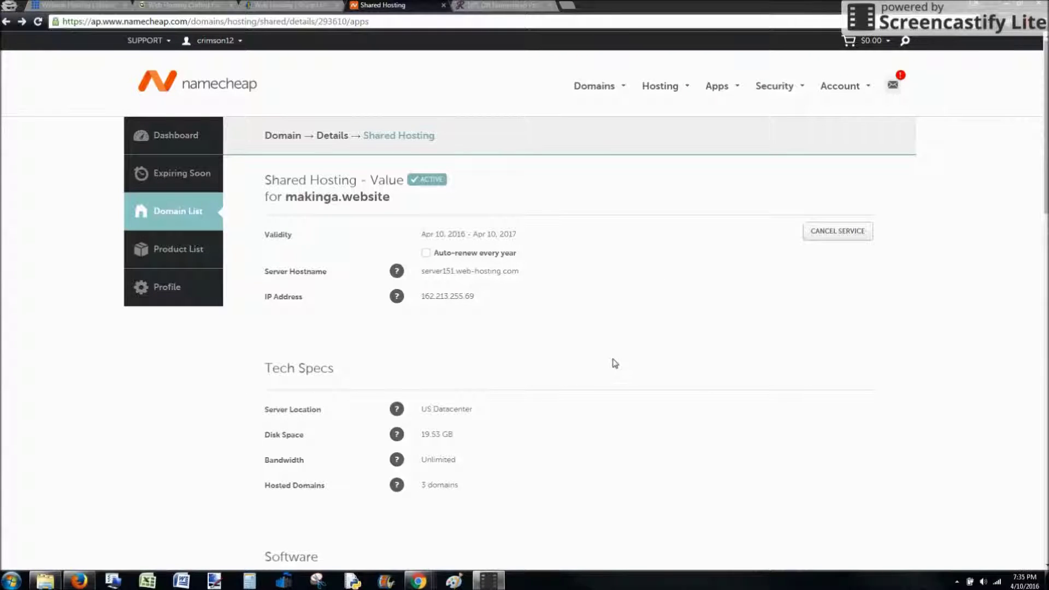
# Step: Scroll down to Software and follow the Login to cPanel link
pyautogui.scroll(-2, 615, 366)
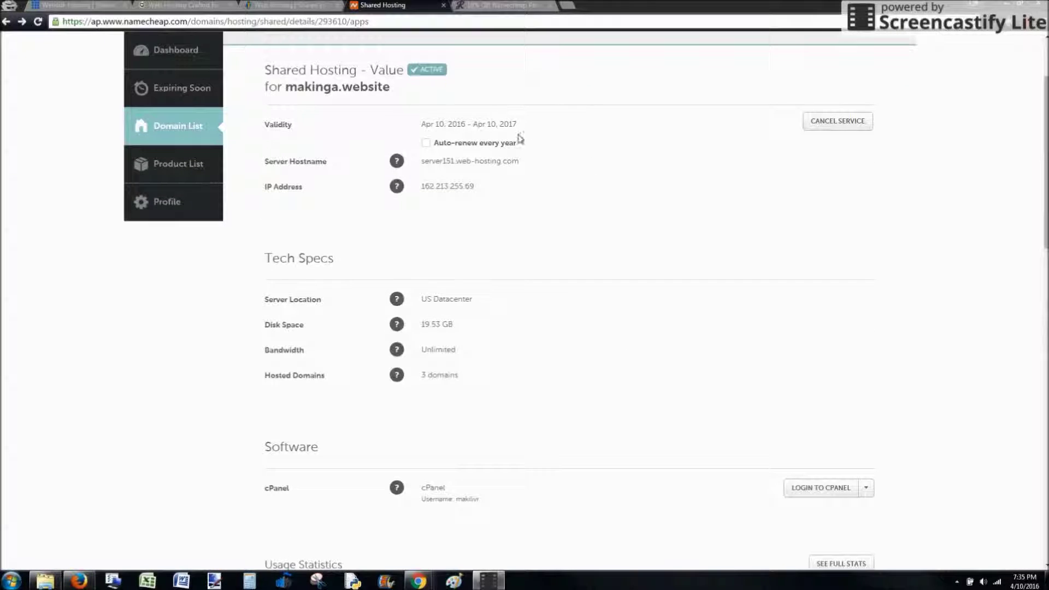
pyautogui.scroll(-2, 601, 359)
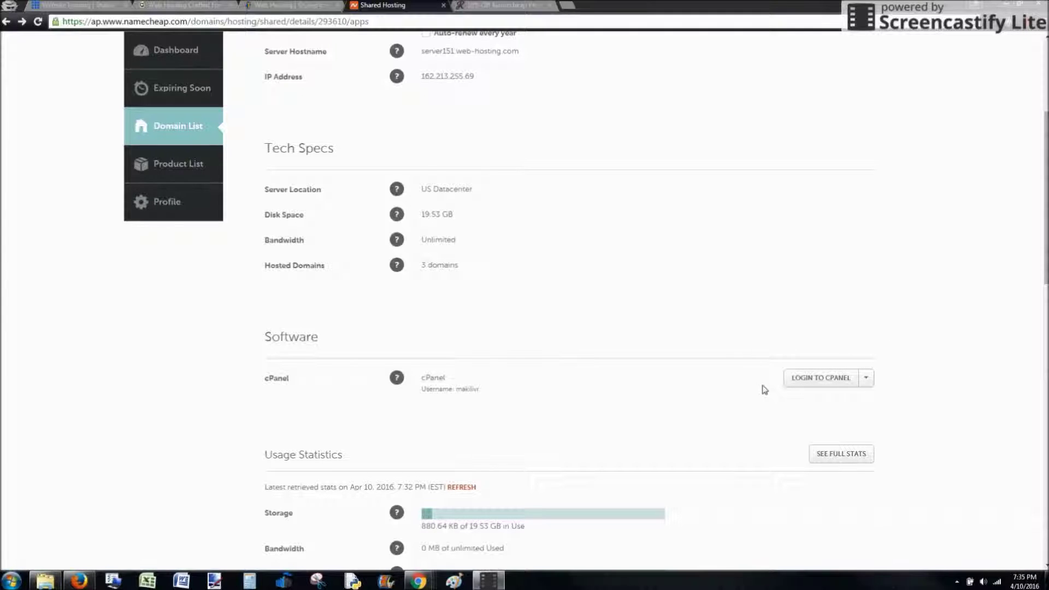
pyautogui.click(822, 379)
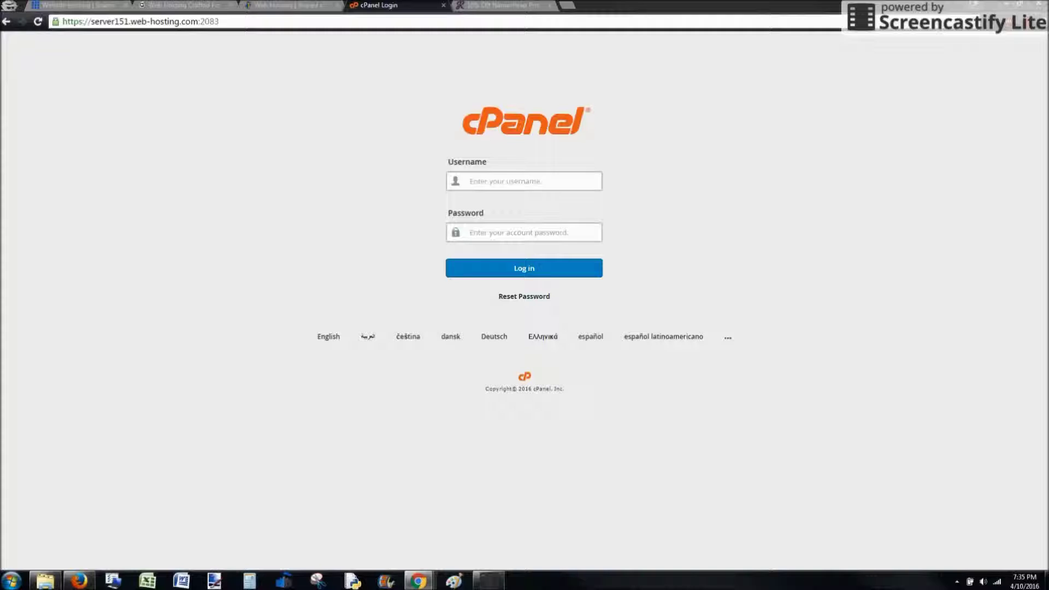
# Step: Log in to cPanel with the hosting account's username and pasted password
pyautogui.click(534, 181)
pyautogui.write('makilivr')
pyautogui.click(485, 236)
pyautogui.hotkey('ctrl', 'v')
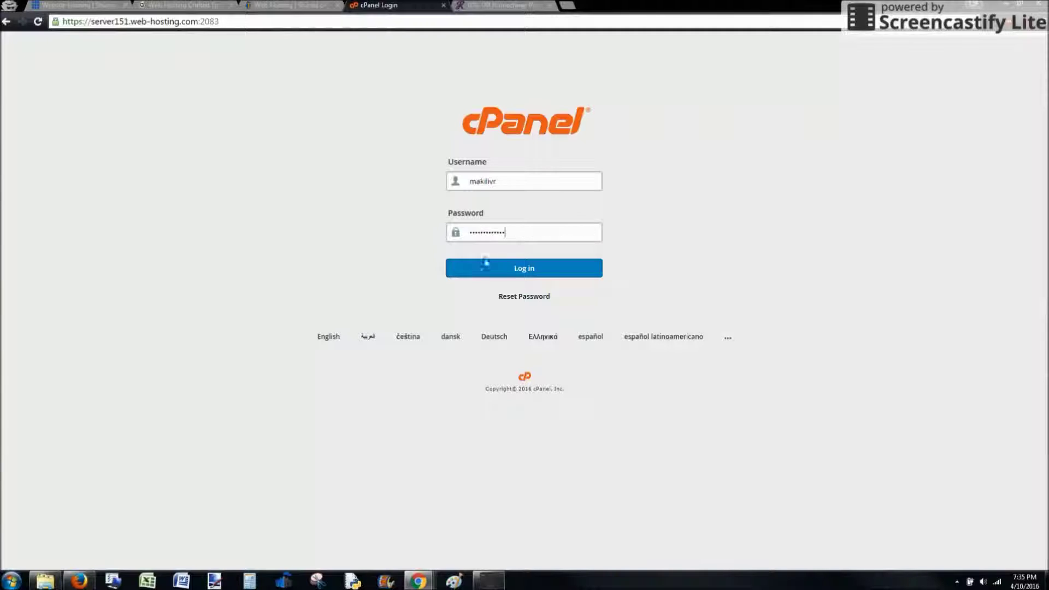
pyautogui.click(507, 275)
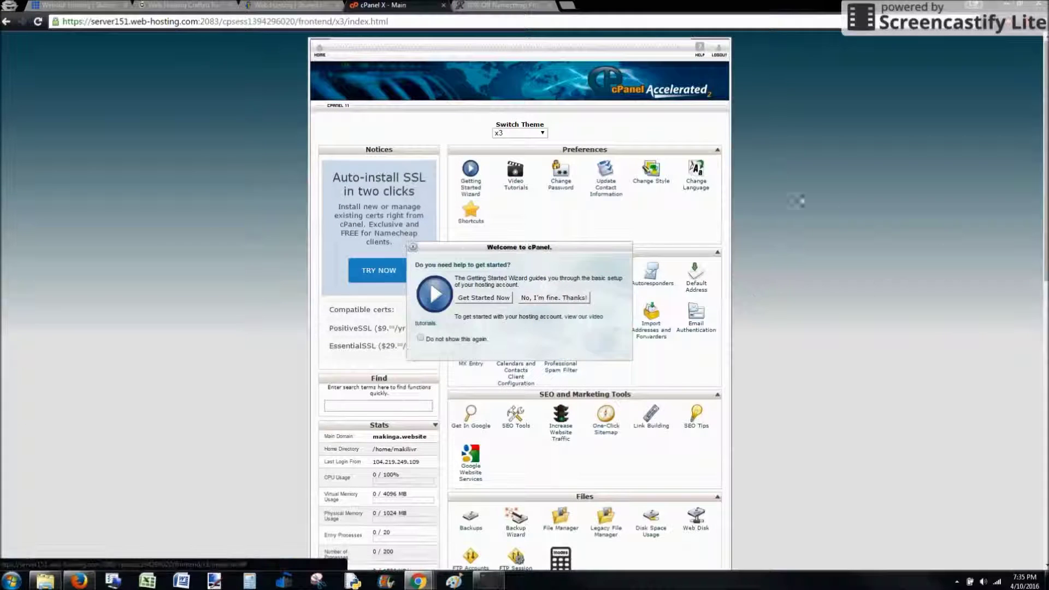
# Step: Close the 'Welcome to cPanel' dialog and look over the cPanel dashboard tools
pyautogui.click(413, 246)
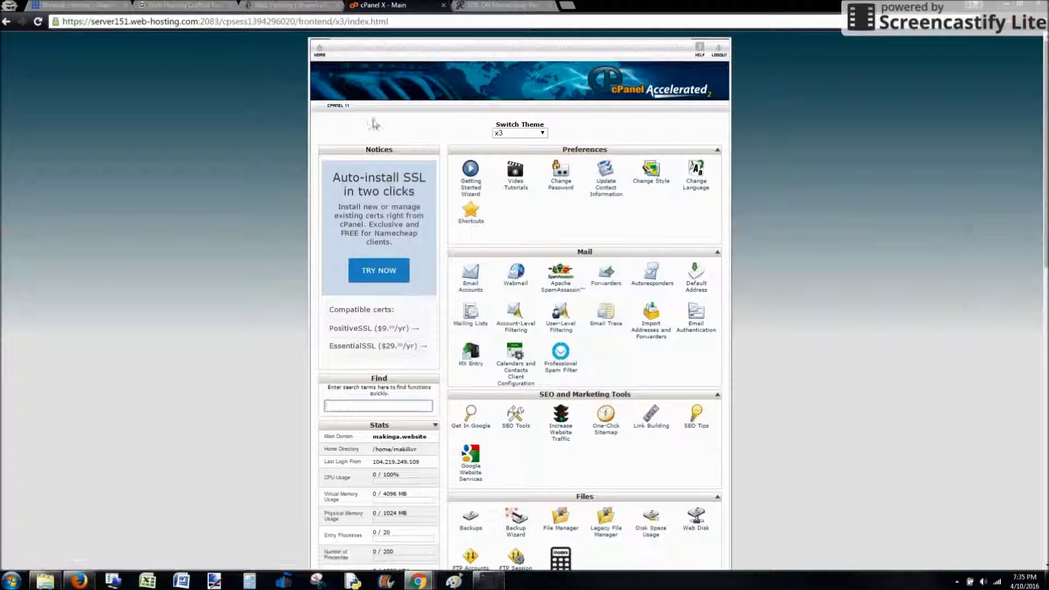
pyautogui.scroll(-2, 276, 368)
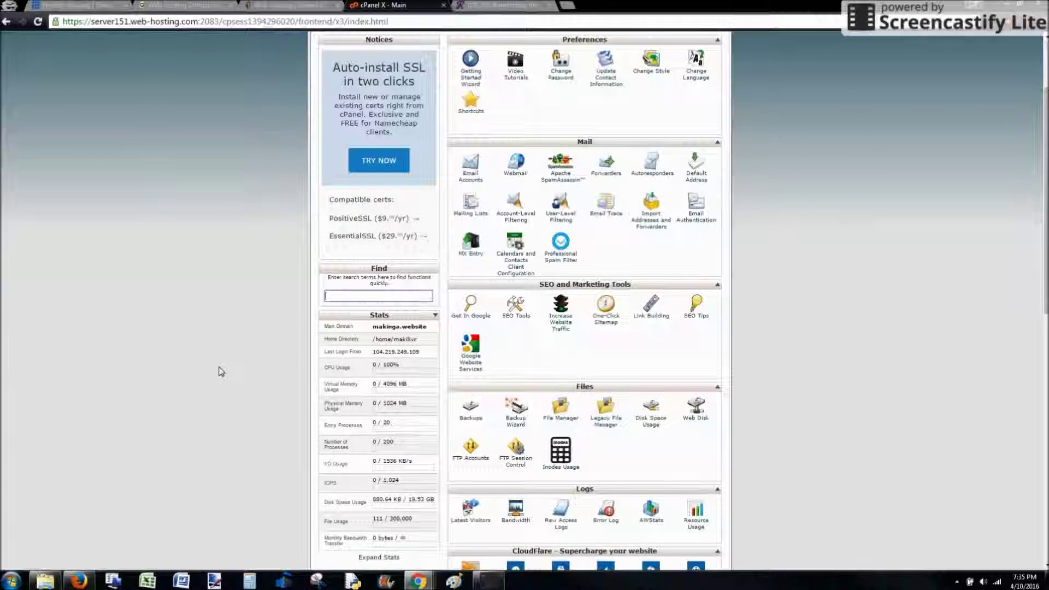
pyautogui.scroll(-2, 221, 370)
pyautogui.scroll(-8, 221, 371)
pyautogui.scroll(6, 220, 372)
pyautogui.scroll(6, 221, 372)
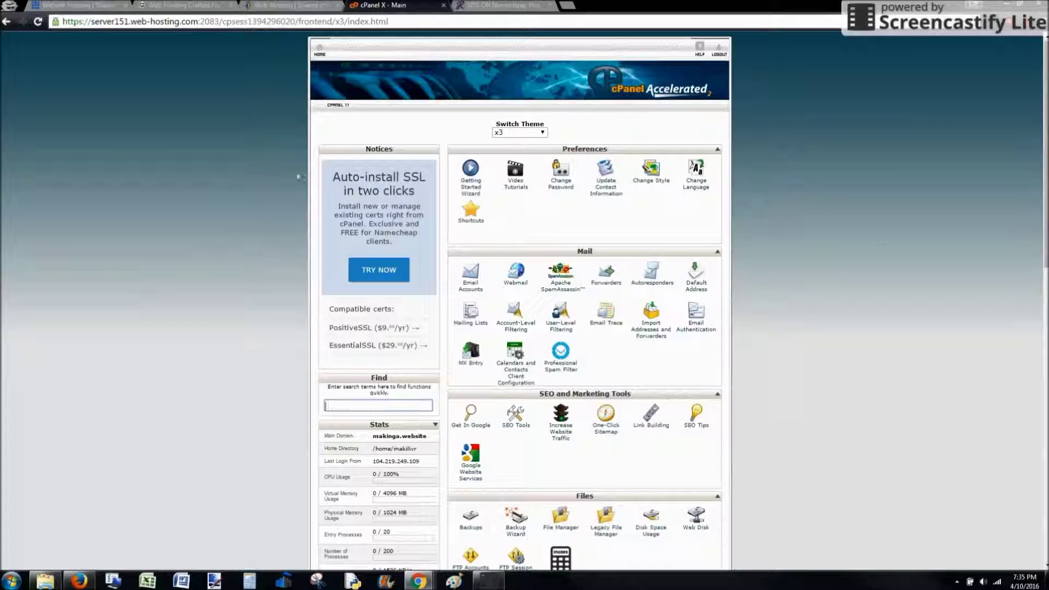